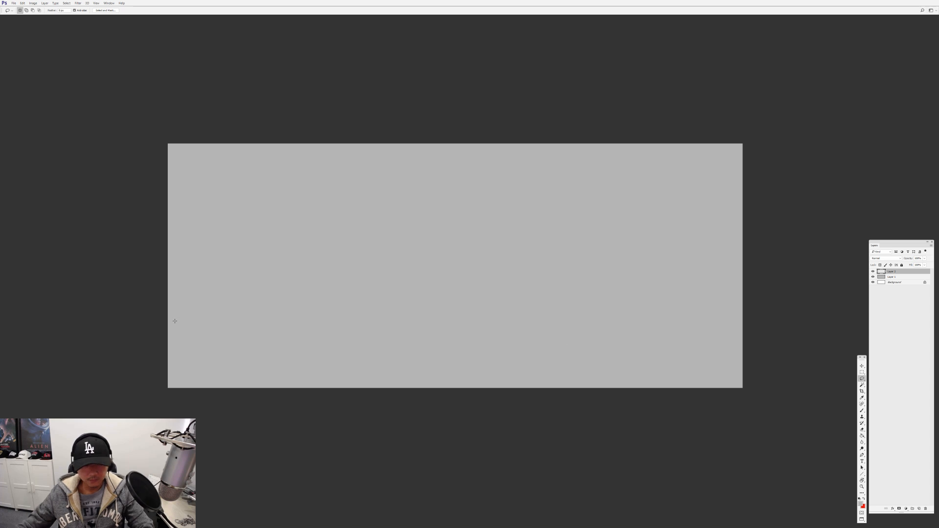
Lasso a rolling ground shape along the canvas's lower edge and shade it dark grey with a soft brush
{"action": "mouse_move", "coordinate": [223, 321]}
{"action": "left_mouse_down"}
{"action": "mouse_move", "coordinate": [691, 369]}
{"action": "mouse_move", "coordinate": [36, 314]}
{"action": "left_mouse_up"}
{"action": "key", "text": "ctrl+d"}
{"action": "key", "text": "b"}
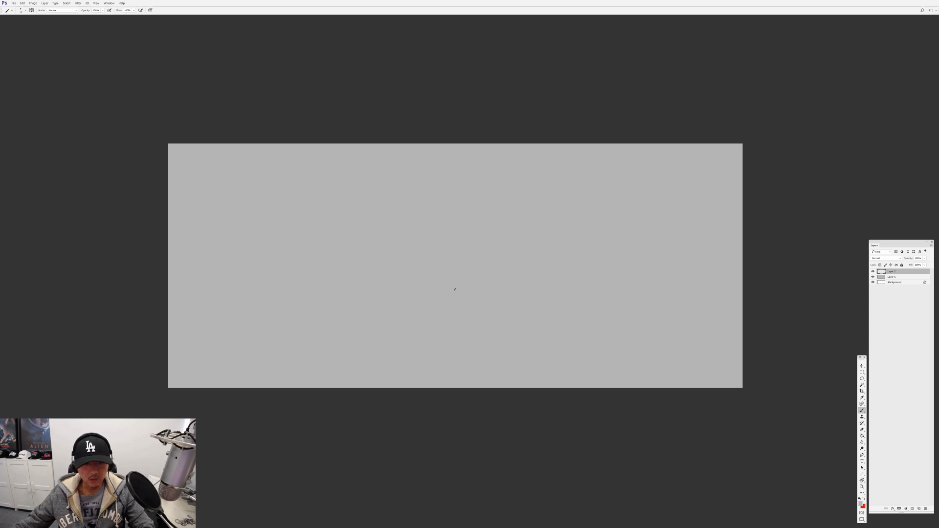
{"action": "right_click", "coordinate": [460, 291]}
{"action": "left_click", "coordinate": [563, 333]}
{"action": "left_click", "coordinate": [792, 312]}
{"action": "key", "text": "4"}
{"action": "mouse_move", "coordinate": [166, 327]}
{"action": "left_mouse_down"}
{"action": "mouse_move", "coordinate": [630, 353]}
{"action": "mouse_move", "coordinate": [459, 359]}
{"action": "mouse_move", "coordinate": [811, 399]}
{"action": "left_mouse_up"}
Lasso a tall rock tower with a side spur on a new layer and shade it dark grey with the soft brush
{"action": "key", "text": "l"}
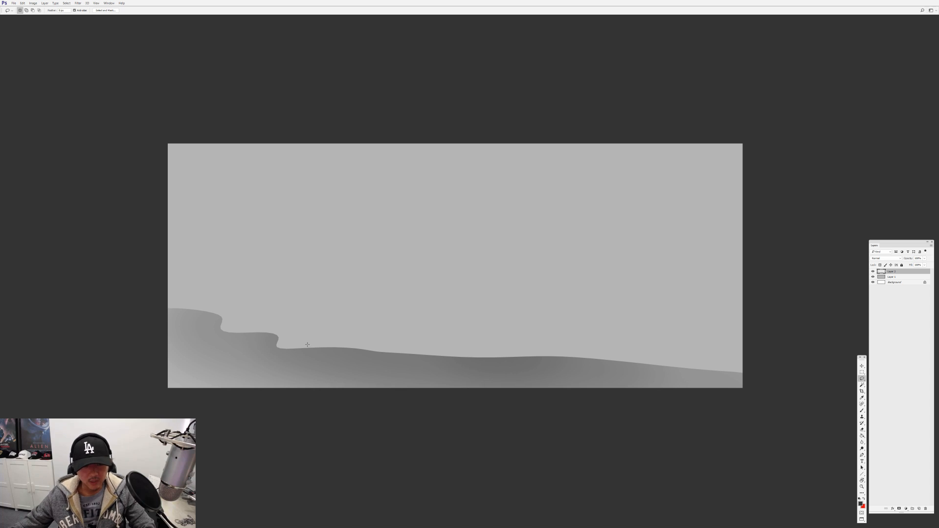
{"action": "left_click", "coordinate": [919, 509]}
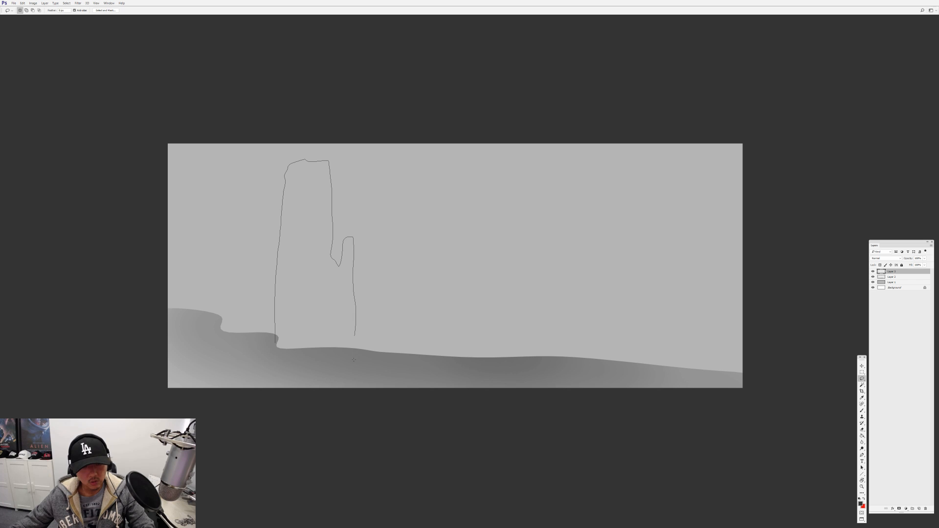
{"action": "key", "text": "ctrl+h"}
{"action": "key", "text": "b"}
{"action": "mouse_move", "coordinate": [377, 108]}
{"action": "left_mouse_down"}
{"action": "mouse_move", "coordinate": [275, 155]}
{"action": "mouse_move", "coordinate": [304, 218]}
{"action": "mouse_move", "coordinate": [325, 323]}
{"action": "left_mouse_up"}
Duplicate the tower onto the right part of the canvas, flipped horizontally and enlarged beyond the upper and lower edges
{"action": "key", "text": "v"}
{"action": "mouse_move", "coordinate": [335, 265]}
{"action": "left_mouse_down"}
{"action": "mouse_move", "coordinate": [469, 265]}
{"action": "mouse_move", "coordinate": [630, 281]}
{"action": "left_mouse_up"}
{"action": "key", "text": "F2"}
{"action": "key", "text": "ctrl+t"}
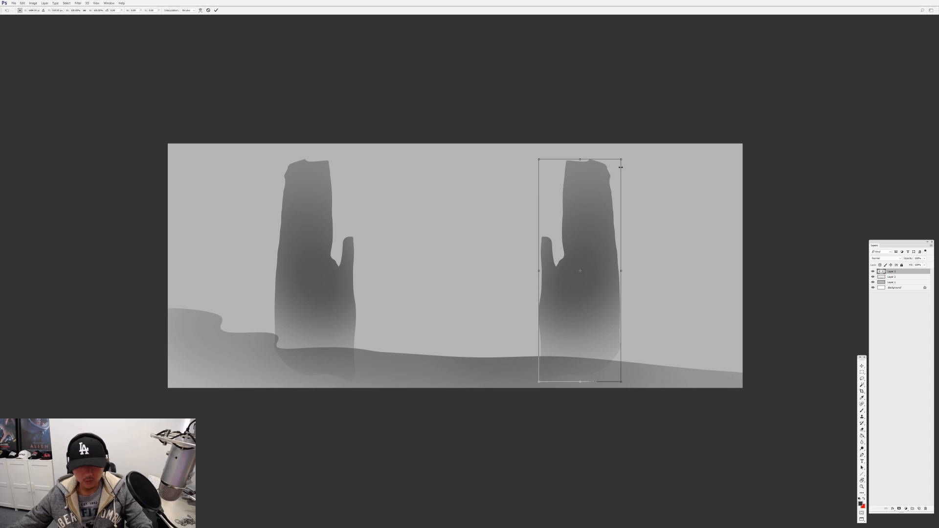
{"action": "left_click_drag", "start_coordinate": [623, 158], "coordinate": [641, 229]}
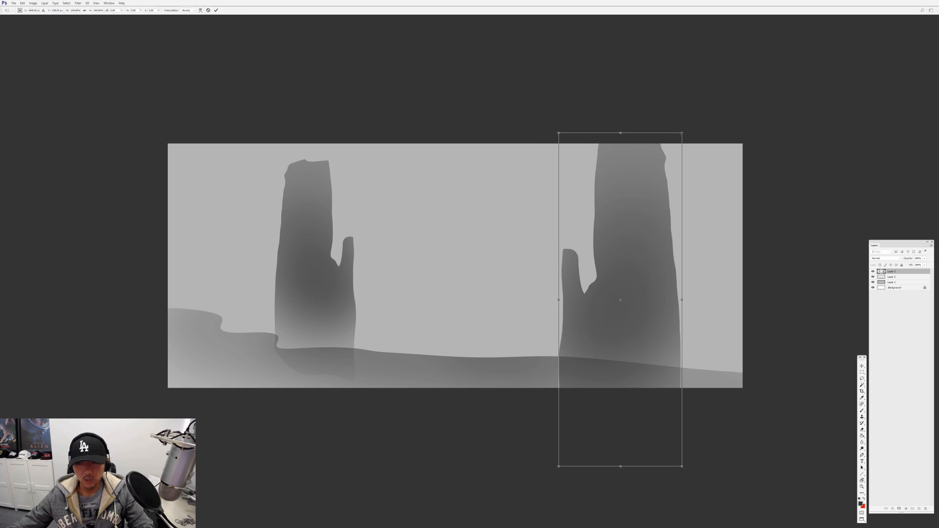
{"action": "left_click_drag", "start_coordinate": [682, 133], "coordinate": [703, 75]}
{"action": "key", "text": "Return"}
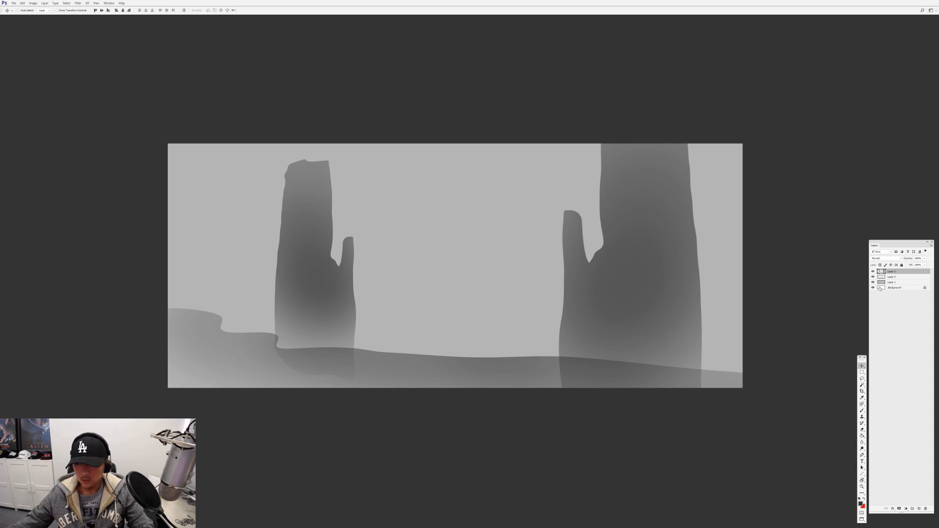
Copy the left tower to a new layer, place it mid-canvas and enlarge it until it overlaps the right tower
{"action": "key", "text": "m"}
{"action": "mouse_move", "coordinate": [262, 151]}
{"action": "left_mouse_down"}
{"action": "mouse_move", "coordinate": [391, 335]}
{"action": "mouse_move", "coordinate": [395, 379]}
{"action": "left_mouse_up"}
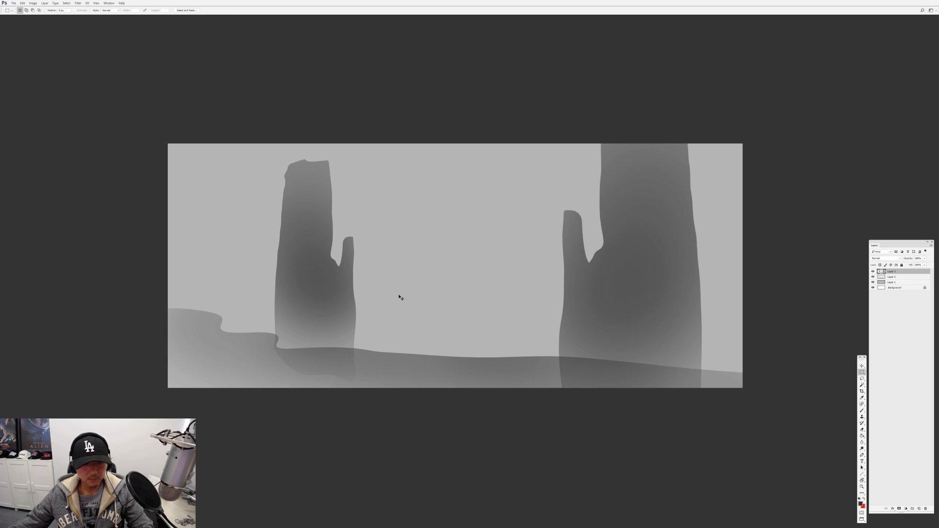
{"action": "key", "text": "ctrl+j"}
{"action": "key", "text": "v"}
{"action": "left_click_drag", "start_coordinate": [317, 259], "coordinate": [481, 272]}
{"action": "key", "text": "ctrl+t"}
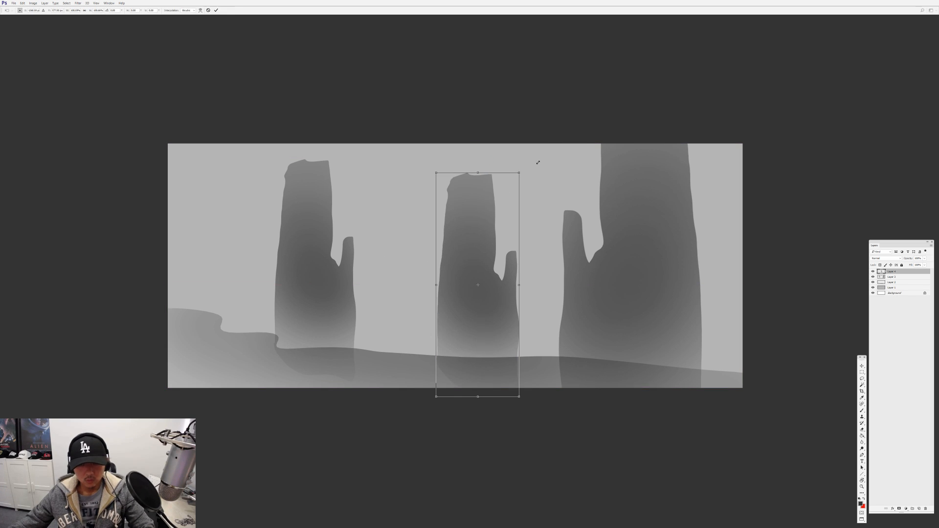
{"action": "left_click_drag", "start_coordinate": [519, 172], "coordinate": [590, 17]}
{"action": "key", "text": "Return"}
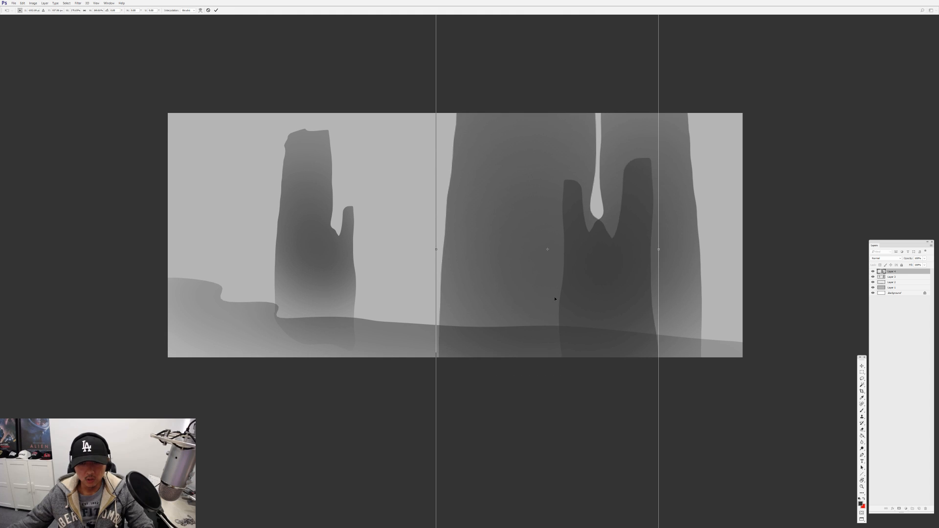
Move the enlarged tower's layer below the original towers' layer, then flip it horizontally and reposition it behind the right tower
{"action": "left_click_drag", "start_coordinate": [899, 273], "coordinate": [899, 280]}
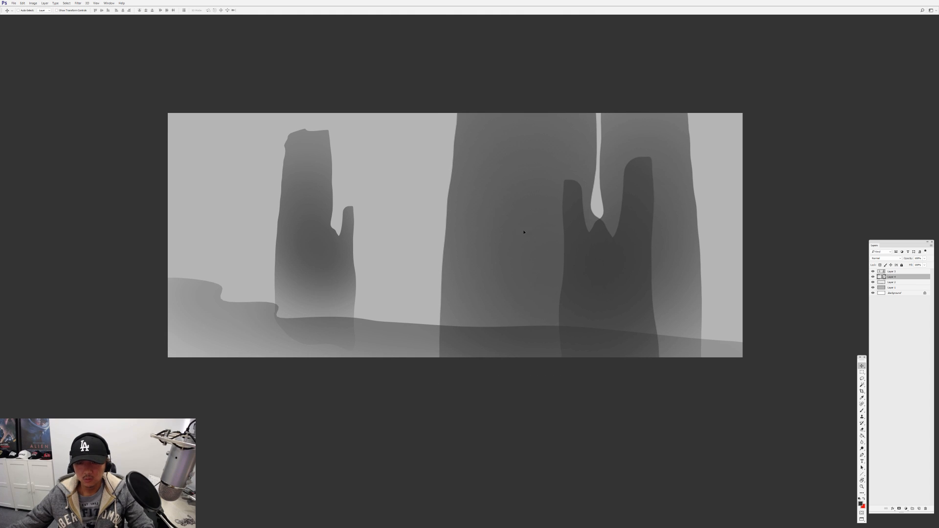
{"action": "left_click_drag", "start_coordinate": [524, 233], "coordinate": [506, 122]}
{"action": "left_click_drag", "start_coordinate": [533, 174], "coordinate": [595, 210]}
{"action": "key", "text": "ctrl+shift+h"}
{"action": "scroll", "coordinate": [606, 224], "scroll_direction": "up", "scroll_amount": 2}
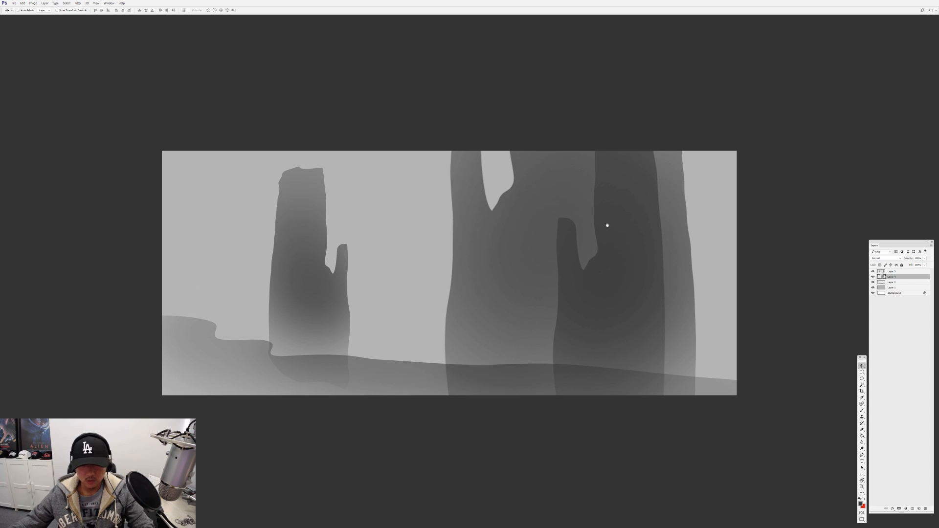
{"action": "key", "text": "e"}
{"action": "key", "text": "v"}
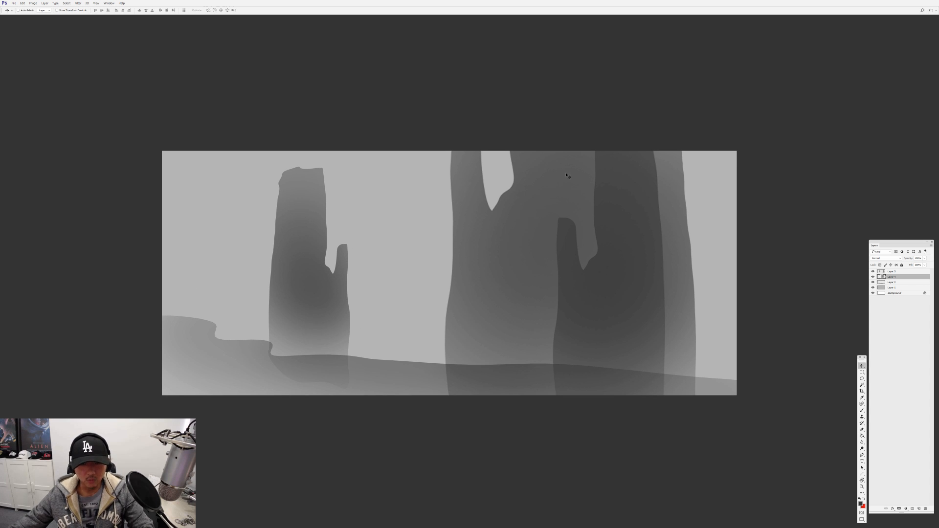
Copy the left tower to a new layer and shrink it into the gap between the left and large towers
{"action": "left_click", "coordinate": [891, 272]}
{"action": "key", "text": "m"}
{"action": "left_click_drag", "start_coordinate": [246, 155], "coordinate": [388, 395]}
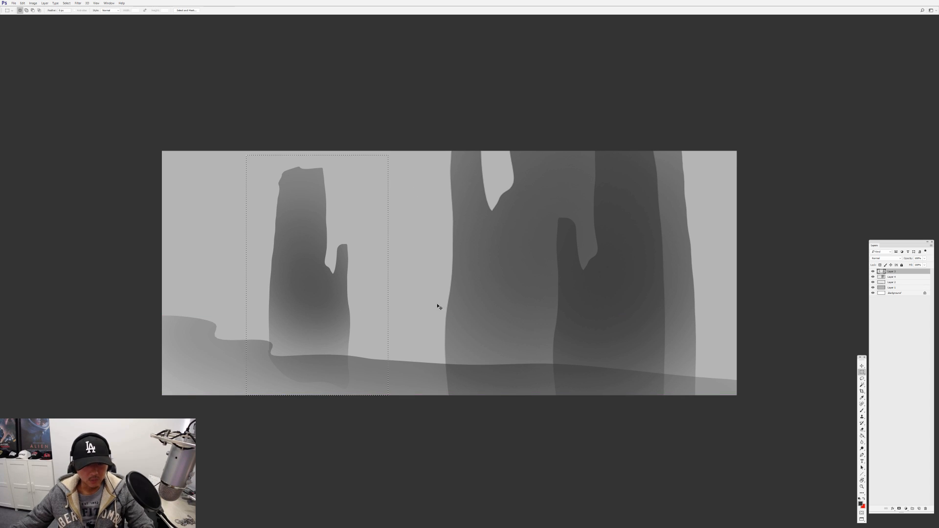
{"action": "key", "text": "ctrl+j"}
{"action": "left_click_drag", "start_coordinate": [346, 193], "coordinate": [405, 279]}
{"action": "key", "text": "ctrl+t"}
{"action": "left_click_drag", "start_coordinate": [390, 321], "coordinate": [411, 299]}
{"action": "left_click_drag", "start_coordinate": [425, 258], "coordinate": [420, 271]}
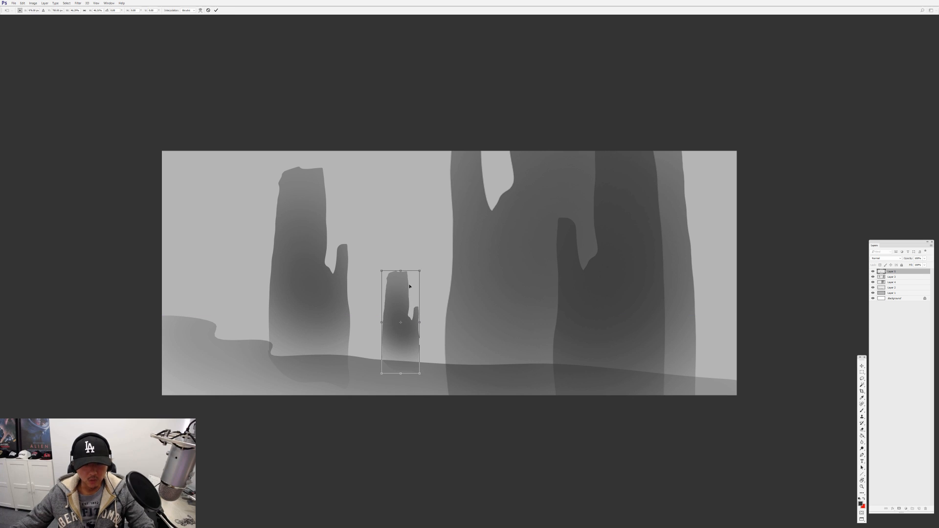
{"action": "key", "text": "Return"}
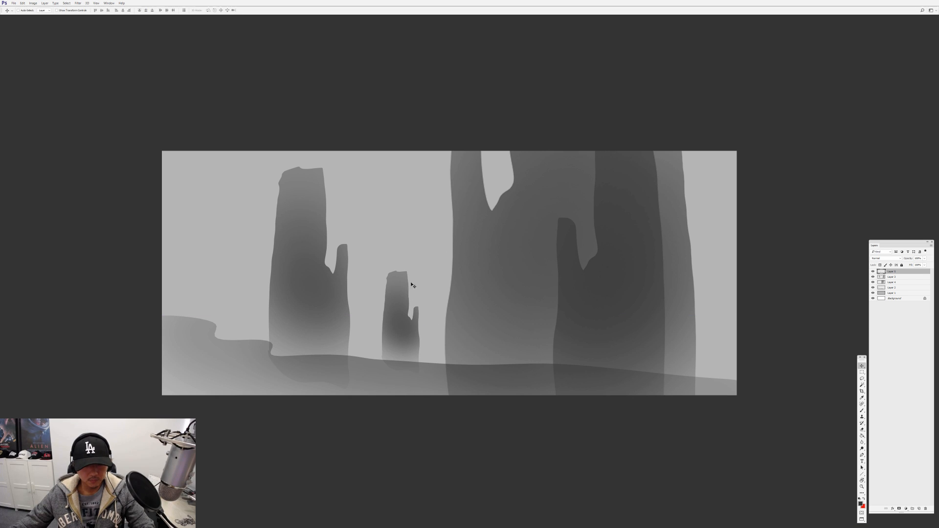
Stretch the small middle tower upward to make it taller
{"action": "key", "text": "ctrl+t"}
{"action": "key", "text": "ctrl+r"}
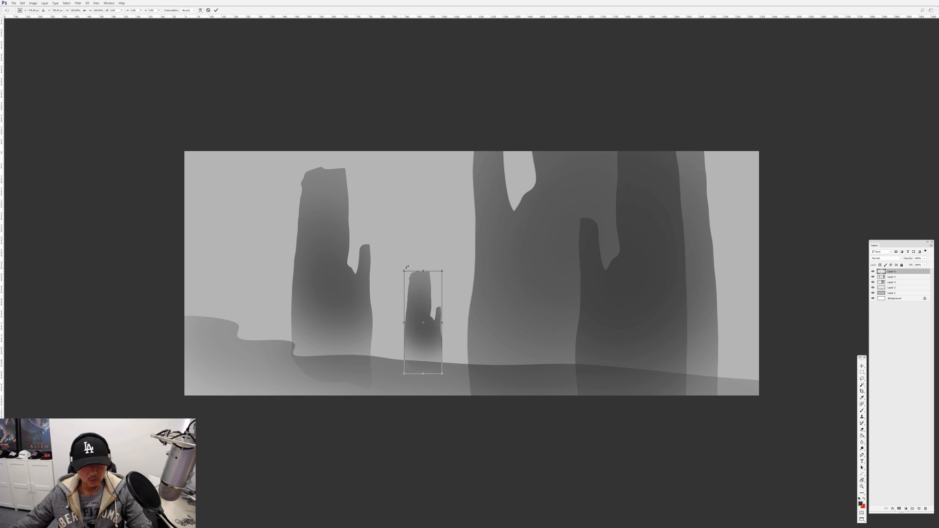
{"action": "left_click_drag", "start_coordinate": [425, 264], "coordinate": [426, 214]}
{"action": "key", "text": "Return"}
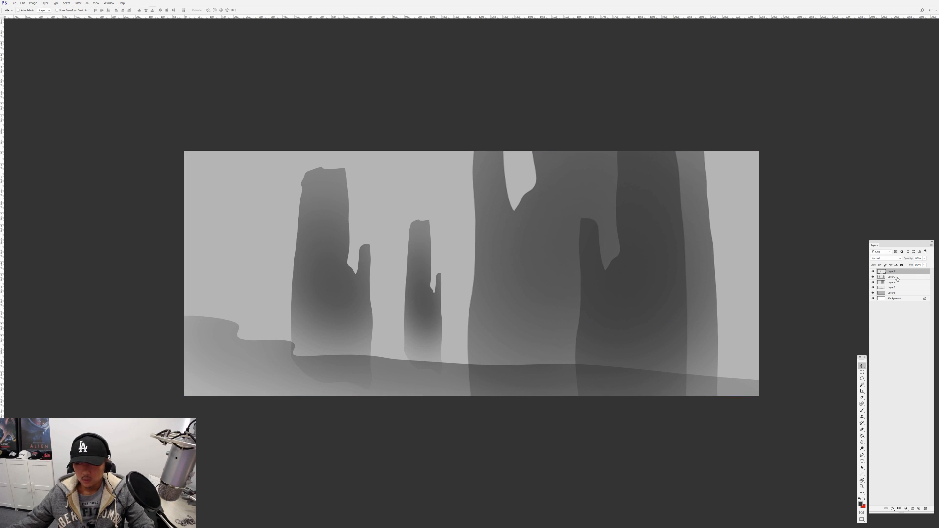
Try to extend the left tower past the canvas's upper edge and raise its base, then undo it
{"action": "left_click", "coordinate": [898, 277]}
{"action": "key", "text": "ctrl+t"}
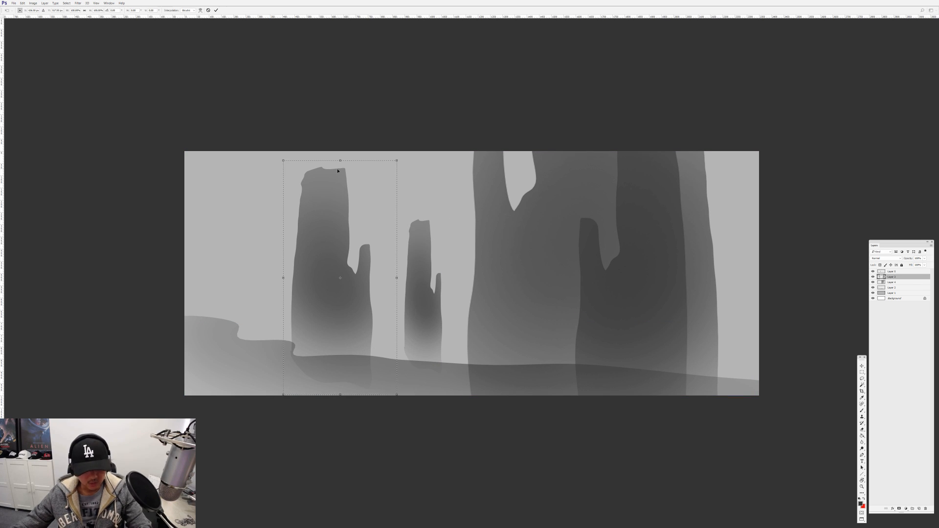
{"action": "left_click_drag", "start_coordinate": [338, 161], "coordinate": [338, 144]}
{"action": "left_click_drag", "start_coordinate": [340, 394], "coordinate": [343, 337]}
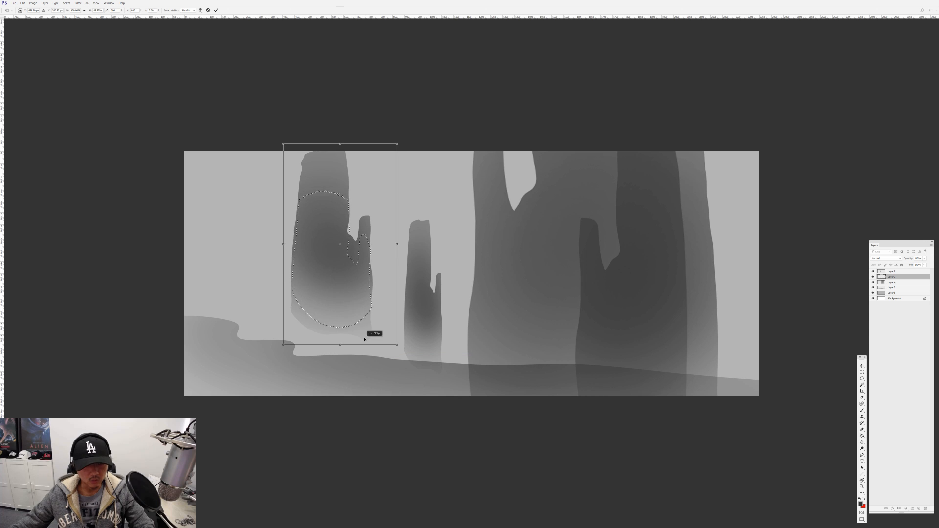
{"action": "key", "text": "Return"}
{"action": "key", "text": "m"}
{"action": "key", "text": "ctrl+z"}
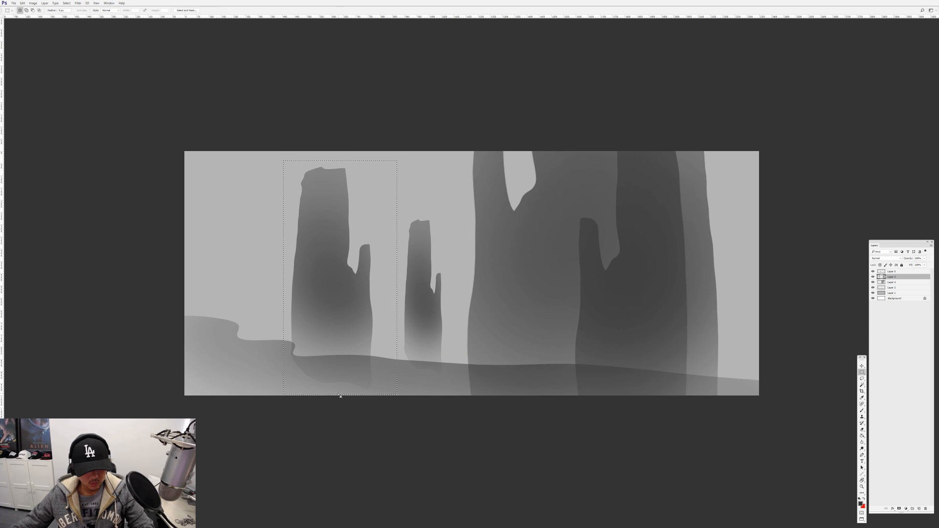
Stretch the left tower's base slightly downward and hide the rulers
{"action": "key", "text": "ctrl+t"}
{"action": "left_click_drag", "start_coordinate": [340, 394], "coordinate": [340, 401]}
{"action": "key", "text": "Return"}
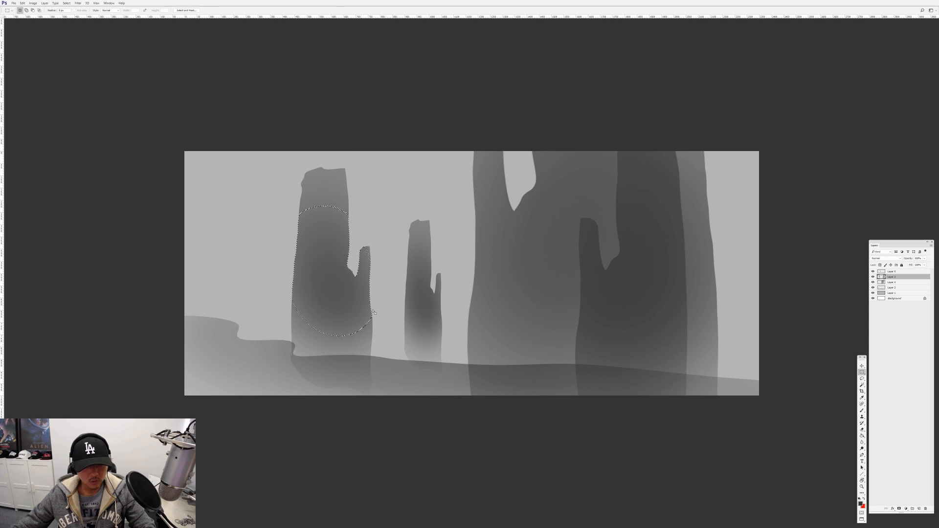
{"action": "key", "text": "Return"}
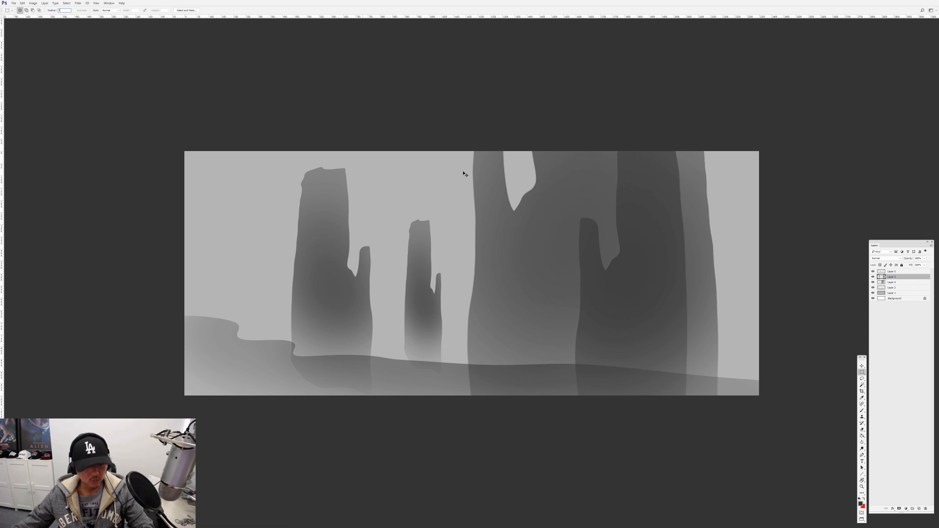
{"action": "key", "text": "ctrl+r"}
{"action": "left_click", "coordinate": [411, 240], "text": "ctrl"}
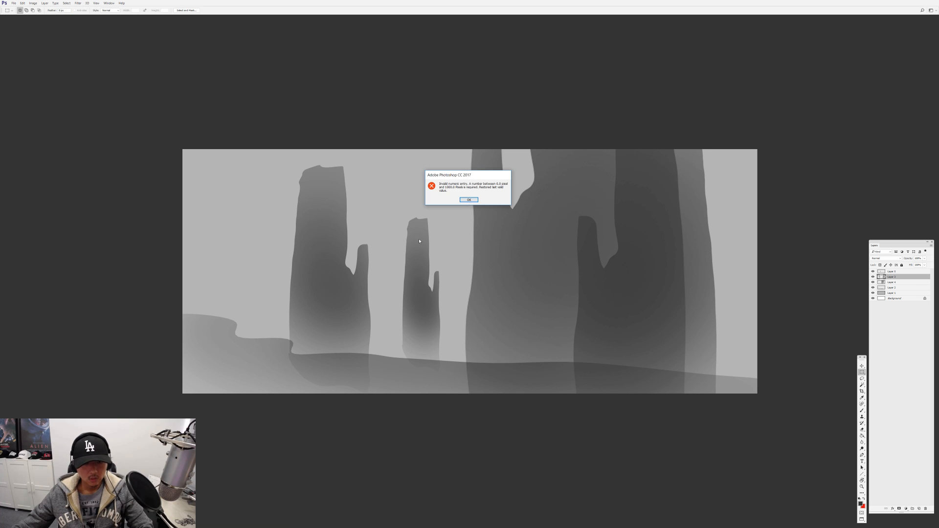
{"action": "left_click", "coordinate": [468, 200]}
Choose a streaky textured brush and paint dark rough ground strokes across the foreground on a new layer
{"action": "key", "text": "b"}
{"action": "scroll", "coordinate": [464, 210], "scroll_direction": "up", "scroll_amount": 2}
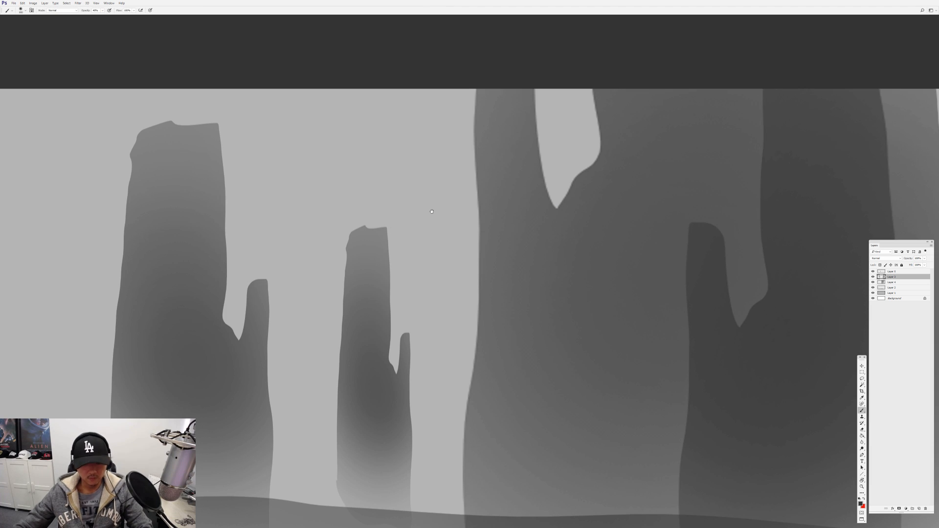
{"action": "scroll", "coordinate": [432, 212], "scroll_direction": "down", "scroll_amount": 2}
{"action": "key", "text": "f"}
{"action": "scroll", "coordinate": [870, 438], "scroll_direction": "down", "scroll_amount": 1}
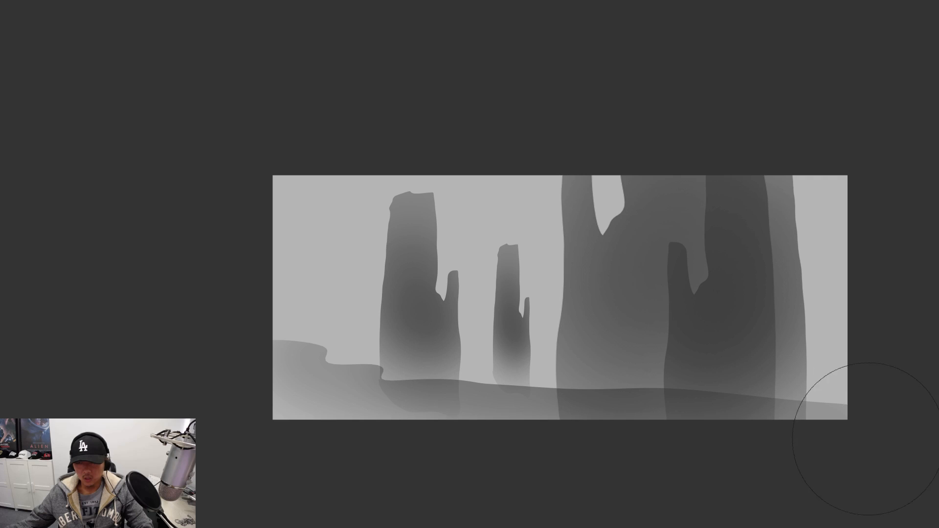
{"action": "key", "text": "f"}
{"action": "right_click", "coordinate": [513, 284]}
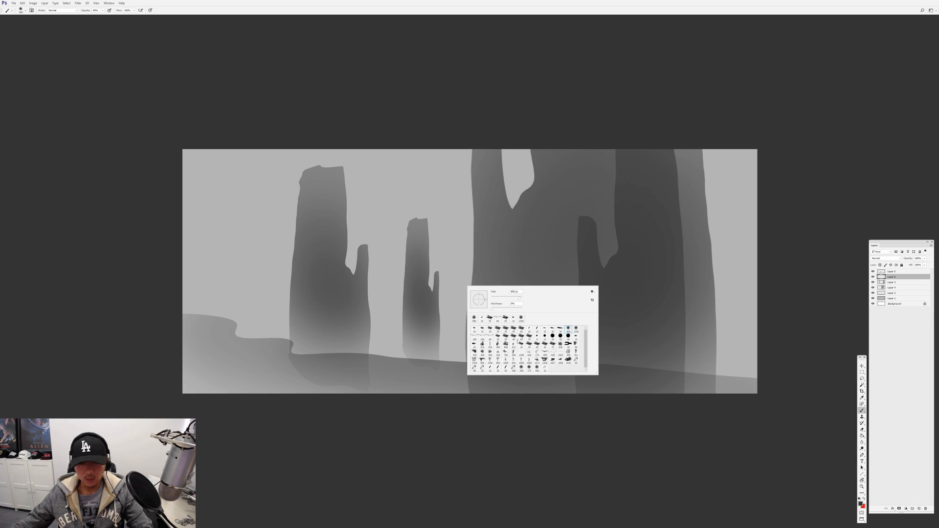
{"action": "double_click", "coordinate": [490, 336]}
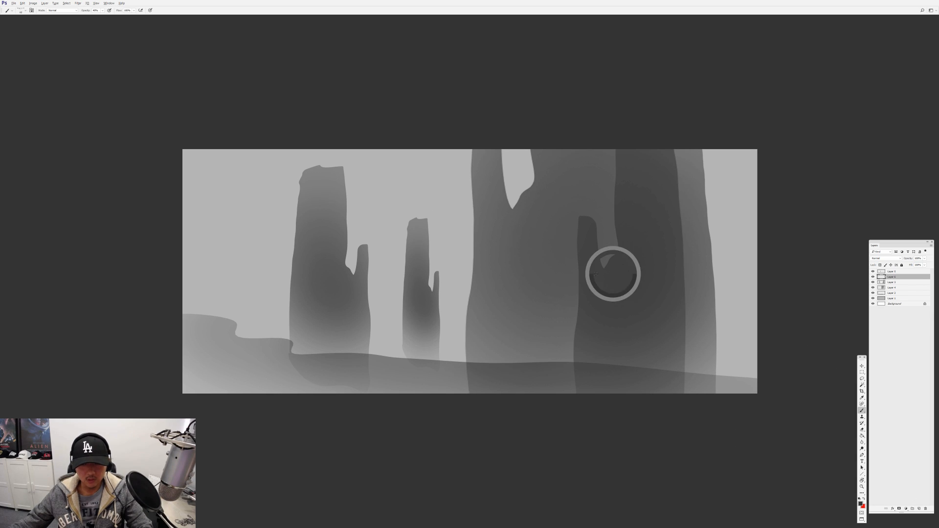
{"action": "mouse_move", "coordinate": [395, 365]}
{"action": "left_mouse_down"}
{"action": "mouse_move", "coordinate": [255, 356]}
{"action": "mouse_move", "coordinate": [424, 367]}
{"action": "mouse_move", "coordinate": [225, 337]}
{"action": "mouse_move", "coordinate": [229, 319]}
{"action": "mouse_move", "coordinate": [255, 326]}
{"action": "mouse_move", "coordinate": [189, 312]}
{"action": "mouse_move", "coordinate": [213, 332]}
{"action": "mouse_move", "coordinate": [201, 358]}
{"action": "mouse_move", "coordinate": [269, 377]}
{"action": "mouse_move", "coordinate": [285, 345]}
{"action": "mouse_move", "coordinate": [273, 340]}
{"action": "mouse_move", "coordinate": [316, 364]}
{"action": "mouse_move", "coordinate": [333, 392]}
{"action": "mouse_move", "coordinate": [329, 374]}
{"action": "mouse_move", "coordinate": [345, 370]}
{"action": "mouse_move", "coordinate": [325, 357]}
{"action": "mouse_move", "coordinate": [687, 388]}
{"action": "mouse_move", "coordinate": [479, 371]}
{"action": "mouse_move", "coordinate": [344, 369]}
{"action": "mouse_move", "coordinate": [506, 394]}
{"action": "mouse_move", "coordinate": [198, 379]}
{"action": "mouse_move", "coordinate": [769, 383]}
{"action": "mouse_move", "coordinate": [660, 367]}
{"action": "left_mouse_up"}
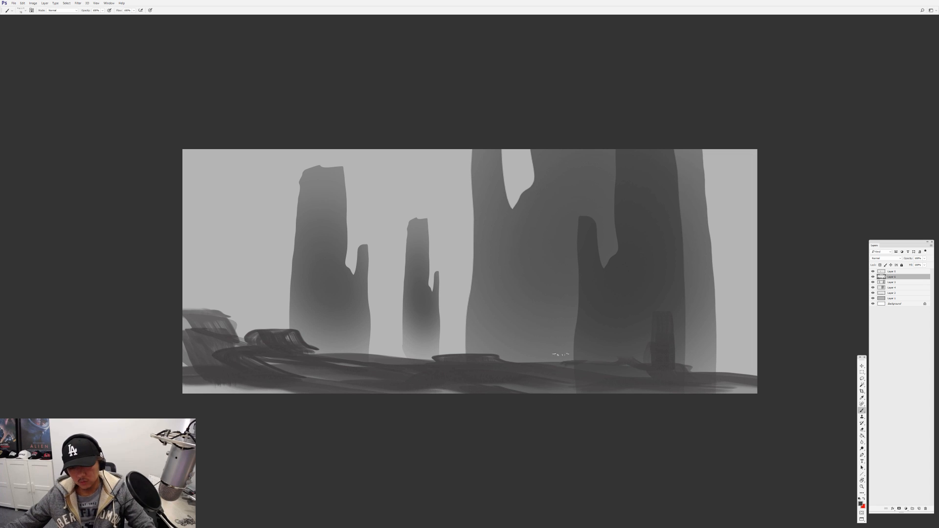
Paint small dark boulders along the ground line from the far right across to the left tower
{"action": "left_click_drag", "start_coordinate": [561, 355], "coordinate": [563, 371]}
{"action": "left_click_drag", "start_coordinate": [723, 374], "coordinate": [733, 378]}
{"action": "mouse_move", "coordinate": [459, 361]}
{"action": "left_mouse_down"}
{"action": "mouse_move", "coordinate": [464, 349]}
{"action": "mouse_move", "coordinate": [425, 356]}
{"action": "left_mouse_up"}
{"action": "left_click_drag", "start_coordinate": [367, 350], "coordinate": [384, 354]}
Paint dark rock masses and tall spires on the raised ground at the canvas's left edge
{"action": "mouse_move", "coordinate": [244, 335]}
{"action": "left_mouse_down"}
{"action": "mouse_move", "coordinate": [226, 298]}
{"action": "mouse_move", "coordinate": [218, 329]}
{"action": "left_mouse_up"}
{"action": "mouse_move", "coordinate": [190, 343]}
{"action": "left_mouse_down"}
{"action": "mouse_move", "coordinate": [196, 387]}
{"action": "mouse_move", "coordinate": [303, 390]}
{"action": "left_mouse_up"}
{"action": "left_click_drag", "start_coordinate": [274, 327], "coordinate": [289, 338]}
{"action": "mouse_move", "coordinate": [201, 313]}
{"action": "left_mouse_down"}
{"action": "mouse_move", "coordinate": [220, 299]}
{"action": "mouse_move", "coordinate": [207, 318]}
{"action": "mouse_move", "coordinate": [213, 262]}
{"action": "left_mouse_up"}
Paint dark ledges and streaks over the lower parts of the left tower and the small middle tower
{"action": "mouse_move", "coordinate": [303, 270]}
{"action": "left_mouse_down"}
{"action": "mouse_move", "coordinate": [363, 293]}
{"action": "mouse_move", "coordinate": [301, 296]}
{"action": "mouse_move", "coordinate": [342, 324]}
{"action": "mouse_move", "coordinate": [327, 325]}
{"action": "mouse_move", "coordinate": [372, 342]}
{"action": "left_mouse_up"}
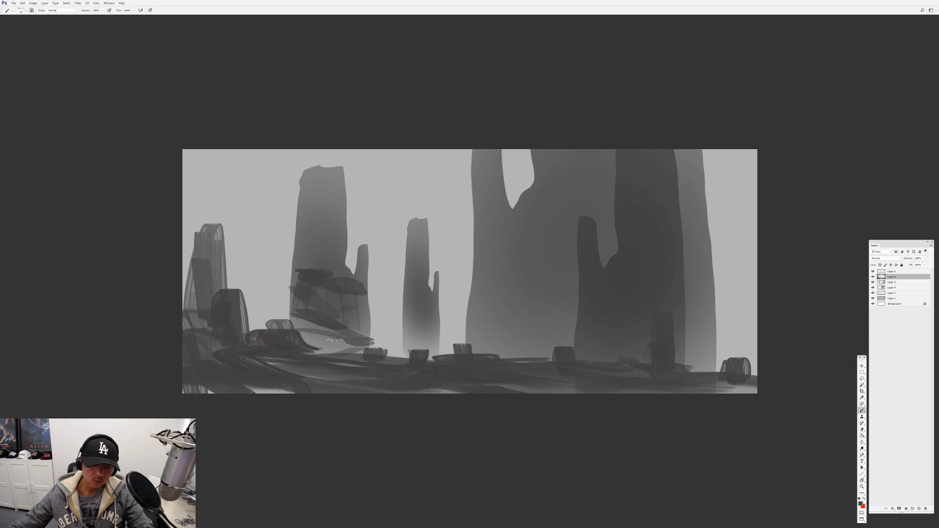
{"action": "left_click_drag", "start_coordinate": [313, 335], "coordinate": [377, 353]}
{"action": "mouse_move", "coordinate": [409, 299]}
{"action": "left_mouse_down"}
{"action": "mouse_move", "coordinate": [431, 303]}
{"action": "mouse_move", "coordinate": [428, 345]}
{"action": "mouse_move", "coordinate": [437, 337]}
{"action": "left_mouse_up"}
Paint sloping vertical rock streaks on the large tower's base and a ledge with streaks on the rightmost tower's edge
{"action": "mouse_move", "coordinate": [474, 294]}
{"action": "left_mouse_down"}
{"action": "mouse_move", "coordinate": [563, 267]}
{"action": "mouse_move", "coordinate": [460, 342]}
{"action": "left_mouse_up"}
{"action": "left_click_drag", "start_coordinate": [509, 284], "coordinate": [499, 353]}
{"action": "left_click_drag", "start_coordinate": [543, 274], "coordinate": [530, 342]}
{"action": "left_click_drag", "start_coordinate": [563, 296], "coordinate": [555, 342]}
{"action": "left_click_drag", "start_coordinate": [682, 233], "coordinate": [722, 226]}
{"action": "left_click_drag", "start_coordinate": [687, 242], "coordinate": [708, 306]}
Paint faint distant rocks around the foot of the small middle tower
{"action": "left_click_drag", "start_coordinate": [399, 322], "coordinate": [406, 362]}
{"action": "mouse_move", "coordinate": [421, 336]}
{"action": "left_mouse_down"}
{"action": "mouse_move", "coordinate": [477, 327]}
{"action": "mouse_move", "coordinate": [442, 346]}
{"action": "mouse_move", "coordinate": [386, 344]}
{"action": "left_mouse_up"}
{"action": "left_click", "coordinate": [476, 326], "text": "alt"}
{"action": "mouse_move", "coordinate": [377, 340]}
{"action": "left_mouse_down"}
{"action": "mouse_move", "coordinate": [377, 358]}
{"action": "mouse_move", "coordinate": [390, 357]}
{"action": "left_mouse_up"}
{"action": "left_click_drag", "start_coordinate": [443, 338], "coordinate": [441, 346]}
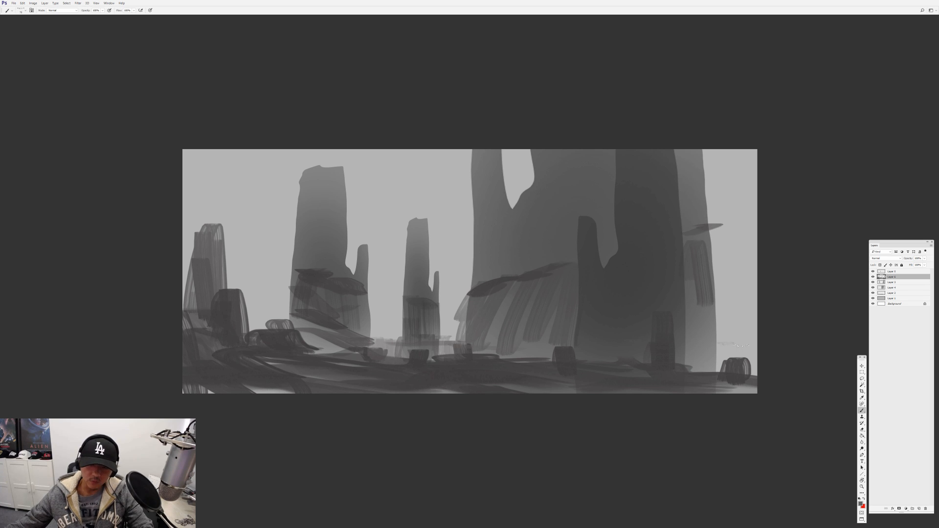
Paint a faint distant plateau with vertical streaks behind the boulder at the canvas's right edge
{"action": "left_click_drag", "start_coordinate": [742, 346], "coordinate": [757, 345]}
{"action": "mouse_move", "coordinate": [723, 348]}
{"action": "left_mouse_down"}
{"action": "mouse_move", "coordinate": [720, 376]}
{"action": "mouse_move", "coordinate": [733, 371]}
{"action": "left_mouse_up"}
{"action": "left_click_drag", "start_coordinate": [754, 349], "coordinate": [753, 374]}
{"action": "left_click_drag", "start_coordinate": [722, 347], "coordinate": [755, 347]}
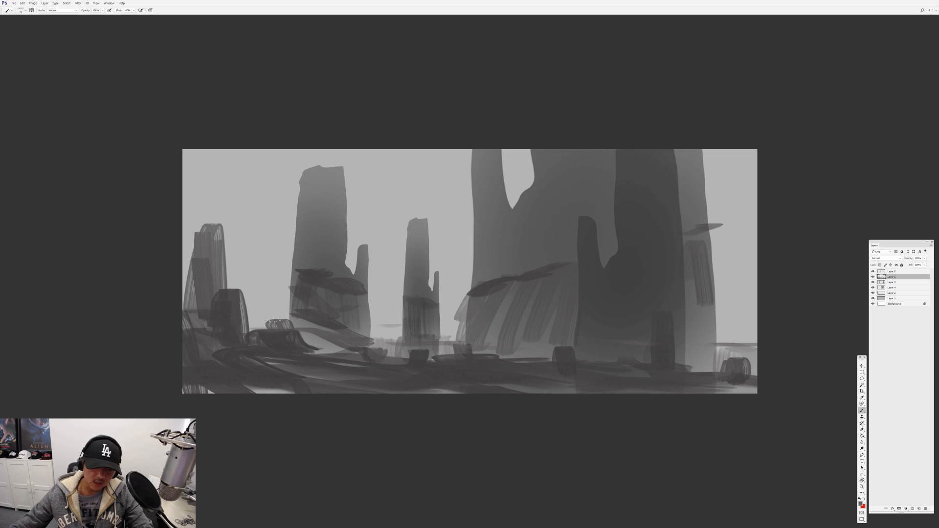
Build up the left tower with a sloping base, dark stacked ledges and a thin column along its right side
{"action": "left_click_drag", "start_coordinate": [308, 316], "coordinate": [314, 350]}
{"action": "left_click_drag", "start_coordinate": [329, 321], "coordinate": [334, 350]}
{"action": "left_click", "coordinate": [317, 278], "text": "alt"}
{"action": "left_click_drag", "start_coordinate": [292, 268], "coordinate": [292, 285]}
{"action": "mouse_move", "coordinate": [303, 257]}
{"action": "left_mouse_down"}
{"action": "mouse_move", "coordinate": [308, 271]}
{"action": "mouse_move", "coordinate": [343, 275]}
{"action": "left_mouse_up"}
{"action": "left_click_drag", "start_coordinate": [311, 246], "coordinate": [340, 243]}
{"action": "left_click_drag", "start_coordinate": [296, 220], "coordinate": [325, 242]}
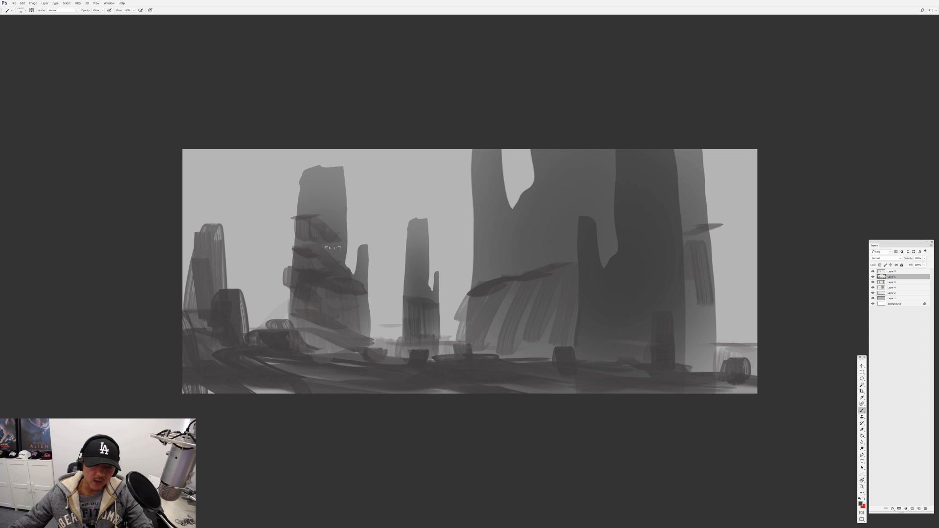
{"action": "left_click_drag", "start_coordinate": [348, 184], "coordinate": [348, 264]}
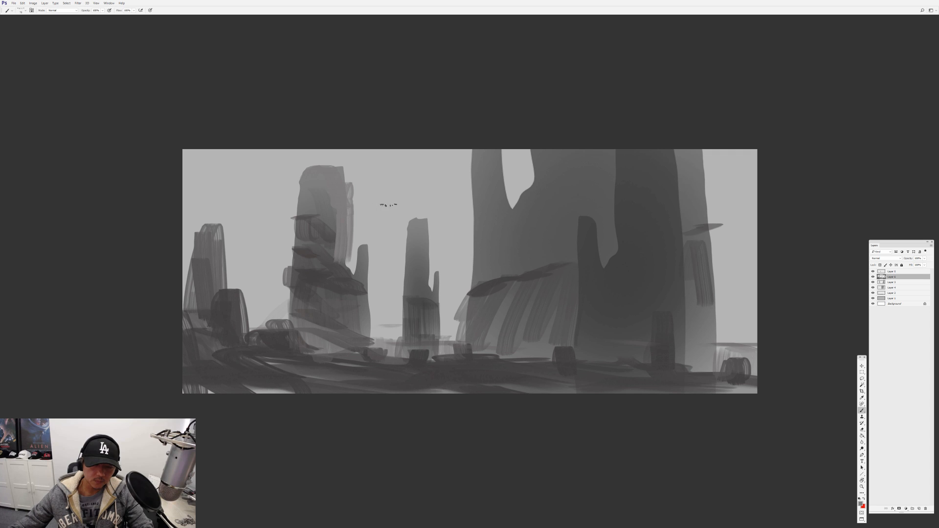
Switch to another textured brush and roughen the large tower's left edge, the small tower's right side and the left tower's lower spur
{"action": "right_click", "coordinate": [377, 205]}
{"action": "left_click", "coordinate": [418, 246]}
{"action": "left_click", "coordinate": [479, 175], "text": "alt"}
{"action": "left_click_drag", "start_coordinate": [476, 177], "coordinate": [471, 305]}
{"action": "left_click", "coordinate": [494, 242], "text": "alt"}
{"action": "mouse_move", "coordinate": [473, 251]}
{"action": "left_mouse_down"}
{"action": "mouse_move", "coordinate": [471, 296]}
{"action": "mouse_move", "coordinate": [435, 301]}
{"action": "mouse_move", "coordinate": [440, 348]}
{"action": "left_mouse_up"}
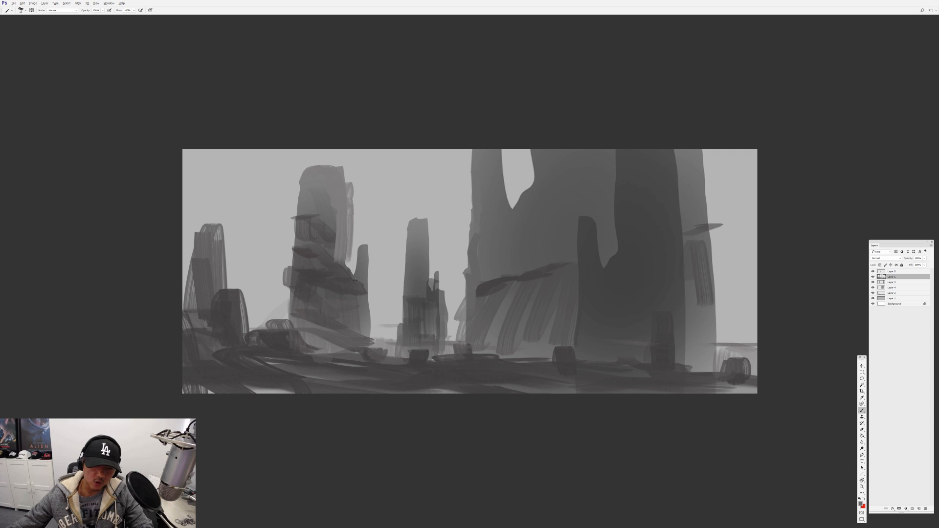
{"action": "left_click_drag", "start_coordinate": [359, 279], "coordinate": [372, 345]}
{"action": "left_click_drag", "start_coordinate": [361, 296], "coordinate": [357, 314]}
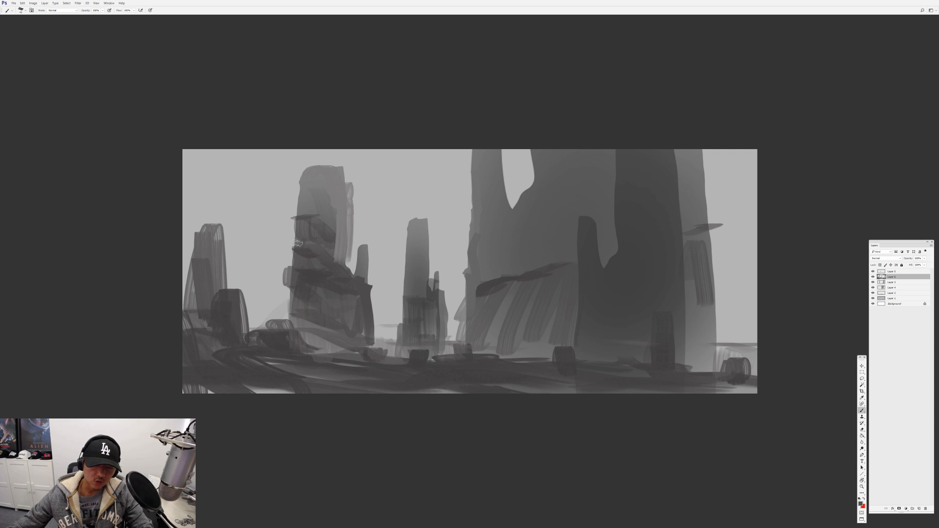
Darken the left tower's left edge and base and brush thin dark ledges across its upper part
{"action": "left_click_drag", "start_coordinate": [289, 235], "coordinate": [290, 278]}
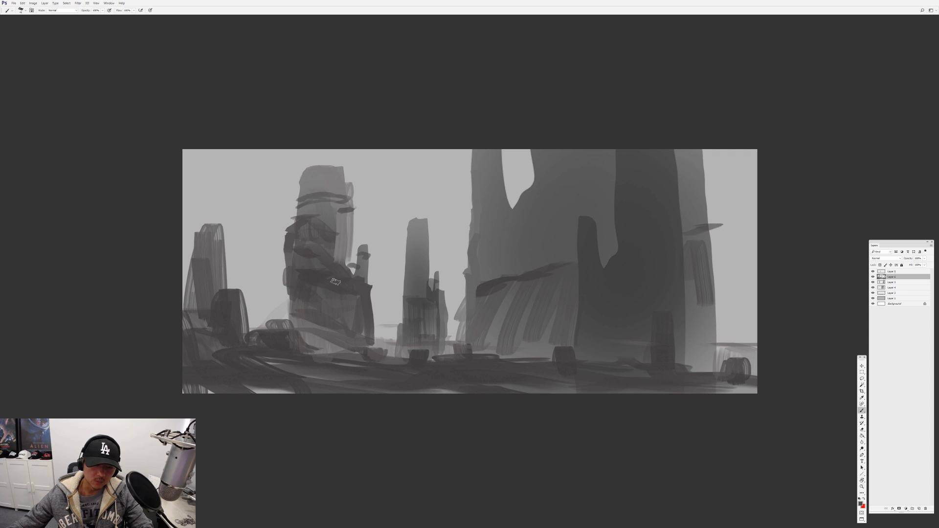
{"action": "mouse_move", "coordinate": [294, 296]}
{"action": "left_mouse_down"}
{"action": "mouse_move", "coordinate": [295, 326]}
{"action": "mouse_move", "coordinate": [316, 352]}
{"action": "left_mouse_up"}
{"action": "key", "text": "l"}
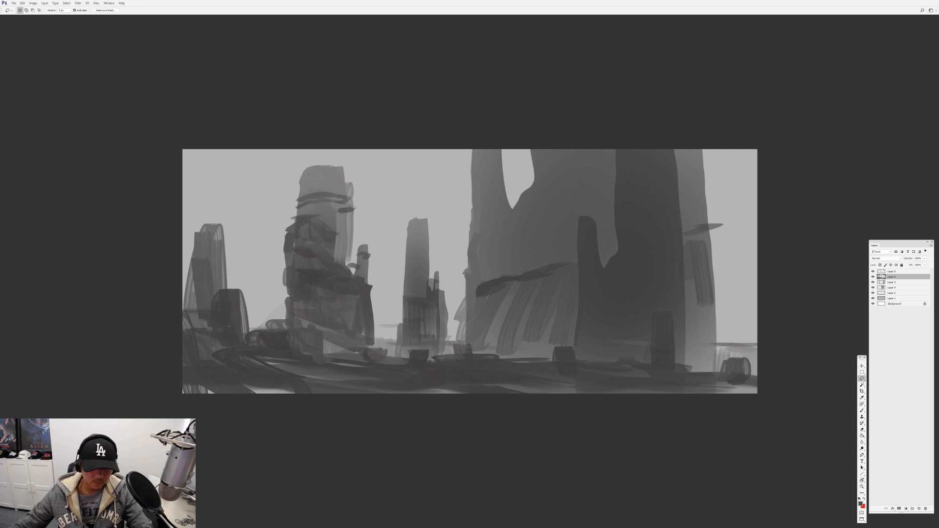
{"action": "key", "text": "b"}
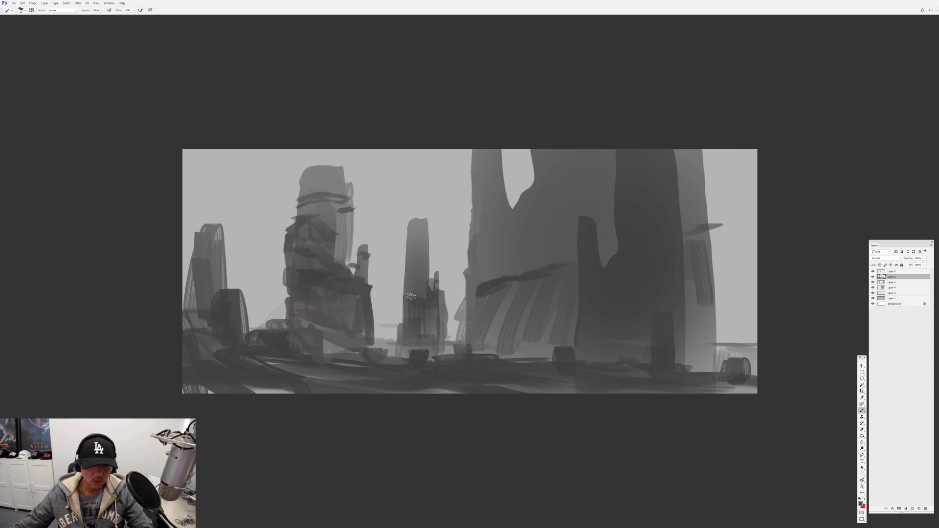
With a large round brush and a near-black foreground colour, darken the foreground ground below the left tower
{"action": "right_click", "coordinate": [411, 296]}
{"action": "left_click", "coordinate": [516, 348]}
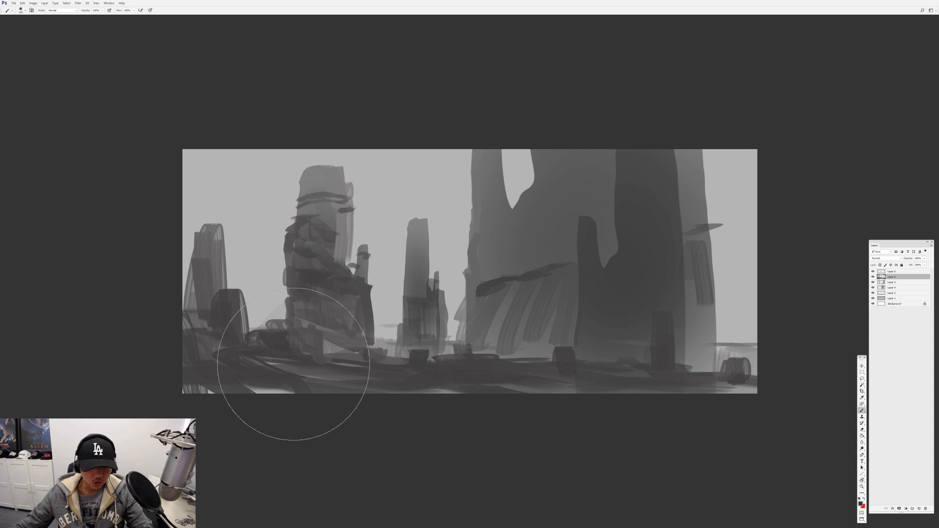
{"action": "left_click", "coordinate": [861, 504]}
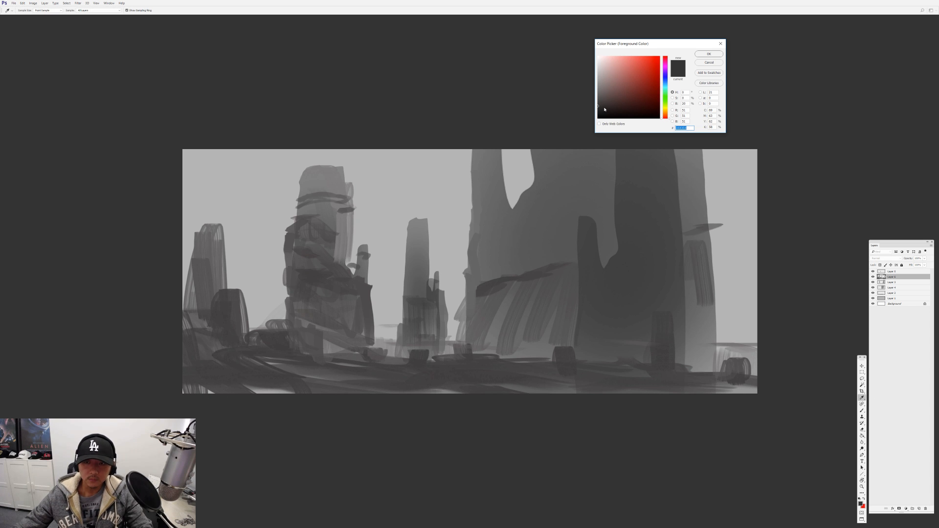
{"action": "left_click", "coordinate": [705, 62]}
{"action": "mouse_move", "coordinate": [235, 310]}
{"action": "left_mouse_down"}
{"action": "mouse_move", "coordinate": [269, 357]}
{"action": "mouse_move", "coordinate": [431, 362]}
{"action": "left_mouse_up"}
{"action": "left_click_drag", "start_coordinate": [605, 391], "coordinate": [417, 360]}
Switch to a textured brush, extend the dark foreground ridge towards the lower right, and paint a thin light path along it
{"action": "right_click", "coordinate": [417, 360]}
{"action": "left_click", "coordinate": [463, 380]}
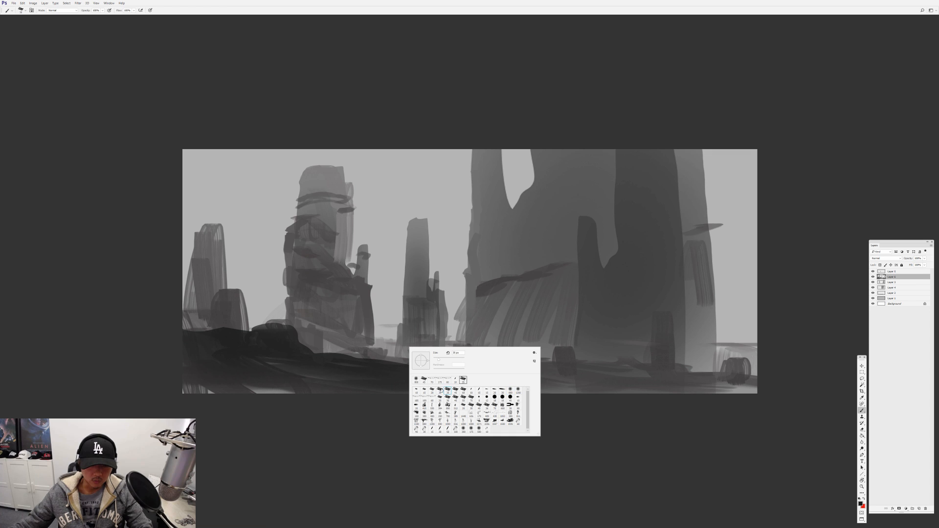
{"action": "left_click", "coordinate": [344, 368]}
{"action": "left_click_drag", "start_coordinate": [249, 398], "coordinate": [346, 384]}
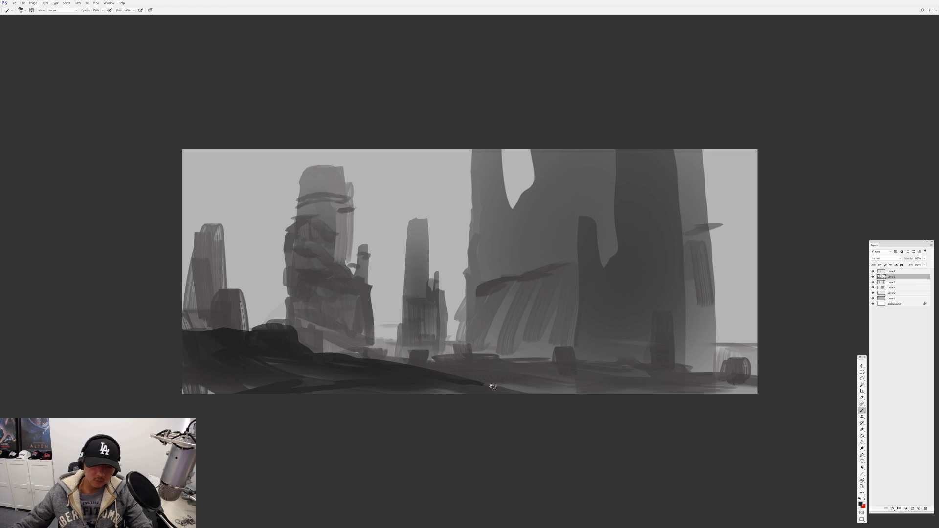
{"action": "left_click_drag", "start_coordinate": [492, 387], "coordinate": [534, 388]}
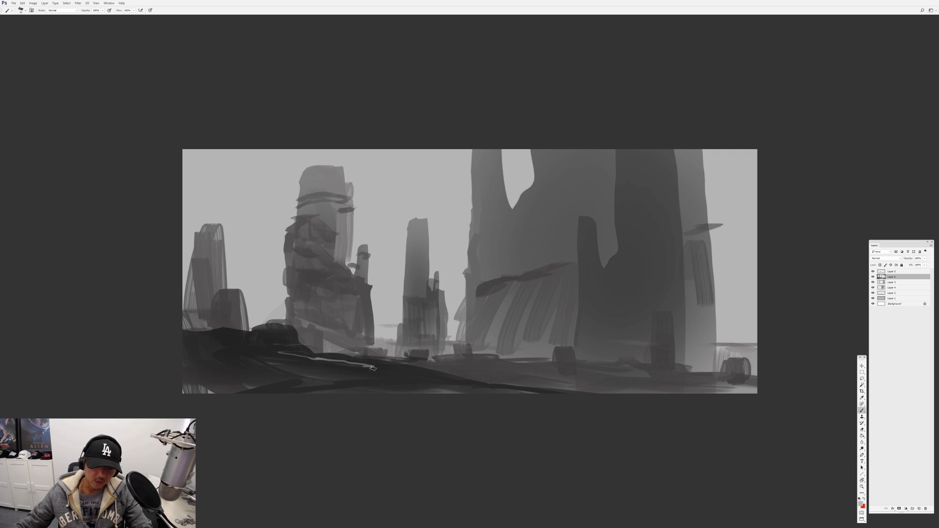
{"action": "mouse_move", "coordinate": [373, 368]}
{"action": "left_mouse_down"}
{"action": "mouse_move", "coordinate": [601, 402]}
{"action": "mouse_move", "coordinate": [618, 391]}
{"action": "mouse_move", "coordinate": [371, 366]}
{"action": "left_mouse_up"}
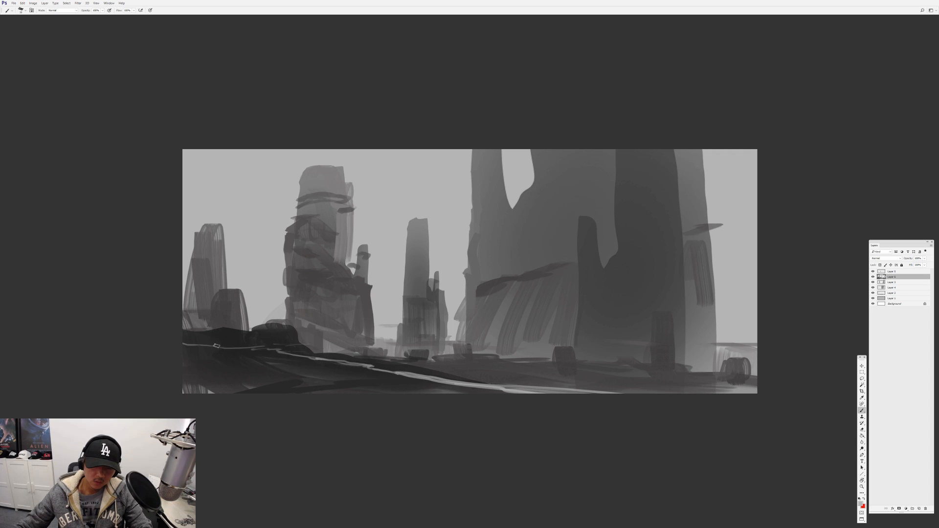
{"action": "left_click_drag", "start_coordinate": [474, 361], "coordinate": [566, 356]}
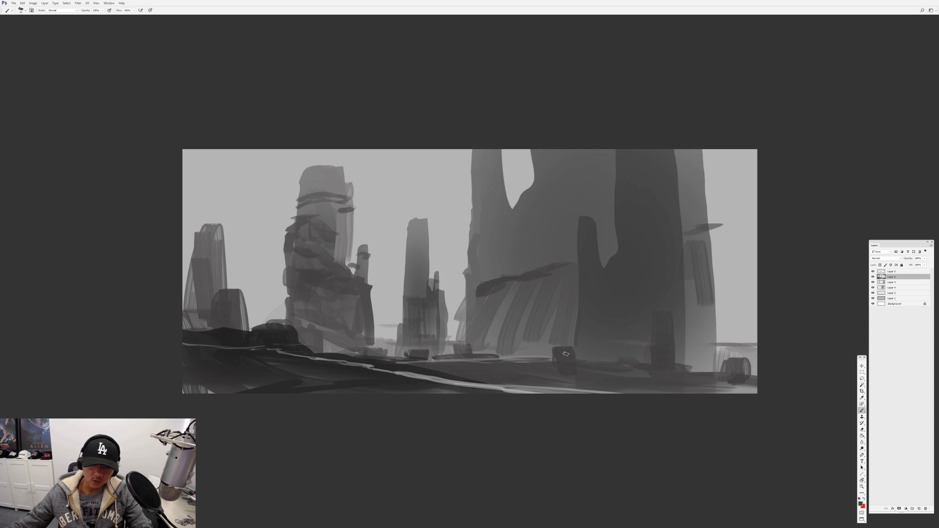
Pick another textured brush and build up a dark, knobbly rock top on the slender pillar before the large tower
{"action": "right_click", "coordinate": [641, 224]}
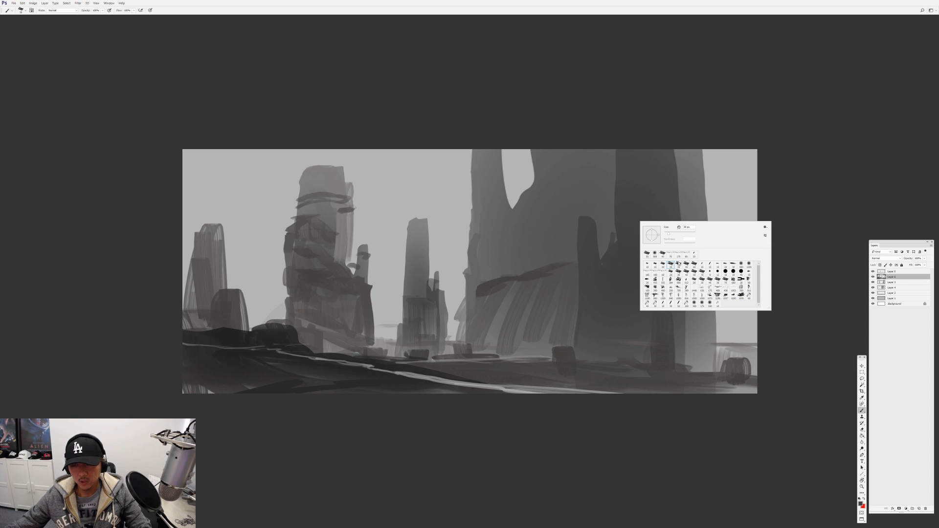
{"action": "double_click", "coordinate": [679, 264]}
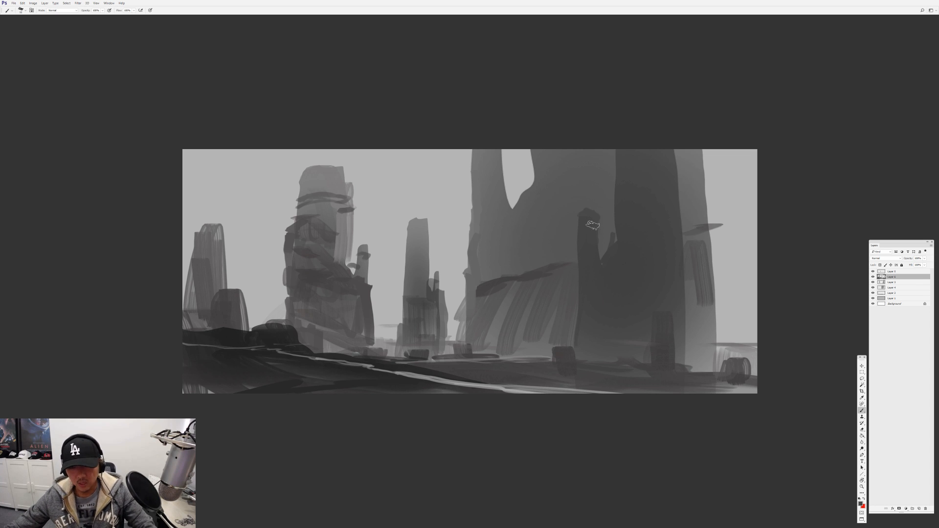
{"action": "mouse_move", "coordinate": [581, 210]}
{"action": "left_mouse_down"}
{"action": "mouse_move", "coordinate": [580, 301]}
{"action": "mouse_move", "coordinate": [602, 228]}
{"action": "mouse_move", "coordinate": [591, 196]}
{"action": "mouse_move", "coordinate": [599, 222]}
{"action": "mouse_move", "coordinate": [585, 225]}
{"action": "left_mouse_up"}
Brush light grey strata at 40% opacity across the dark right tower, the large formation's ledge and its thin left column
{"action": "left_click", "coordinate": [750, 174], "text": "alt"}
{"action": "key", "text": "4"}
{"action": "mouse_move", "coordinate": [638, 245]}
{"action": "left_mouse_down"}
{"action": "mouse_move", "coordinate": [676, 241]}
{"action": "mouse_move", "coordinate": [615, 251]}
{"action": "left_mouse_up"}
{"action": "mouse_move", "coordinate": [678, 258]}
{"action": "left_mouse_down"}
{"action": "mouse_move", "coordinate": [584, 285]}
{"action": "mouse_move", "coordinate": [684, 280]}
{"action": "mouse_move", "coordinate": [602, 311]}
{"action": "left_mouse_up"}
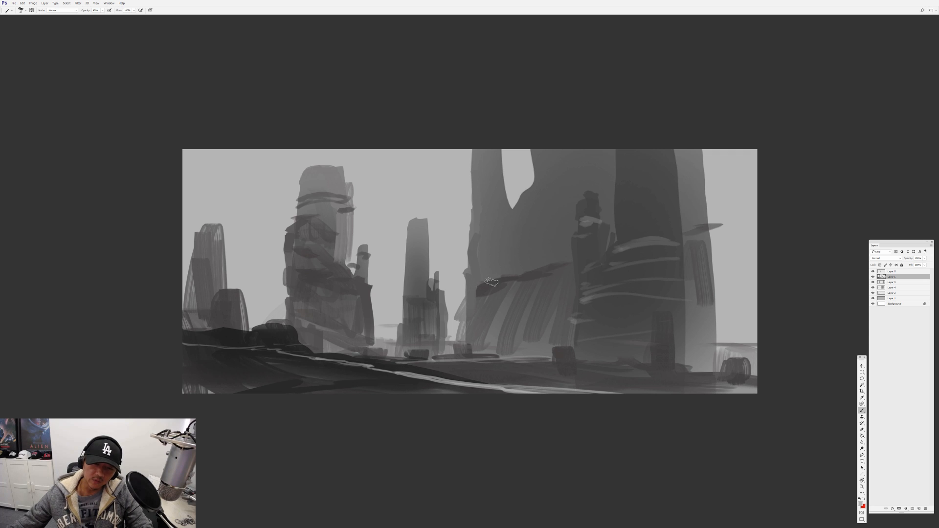
{"action": "left_click_drag", "start_coordinate": [490, 282], "coordinate": [563, 268]}
{"action": "left_click_drag", "start_coordinate": [474, 222], "coordinate": [508, 210]}
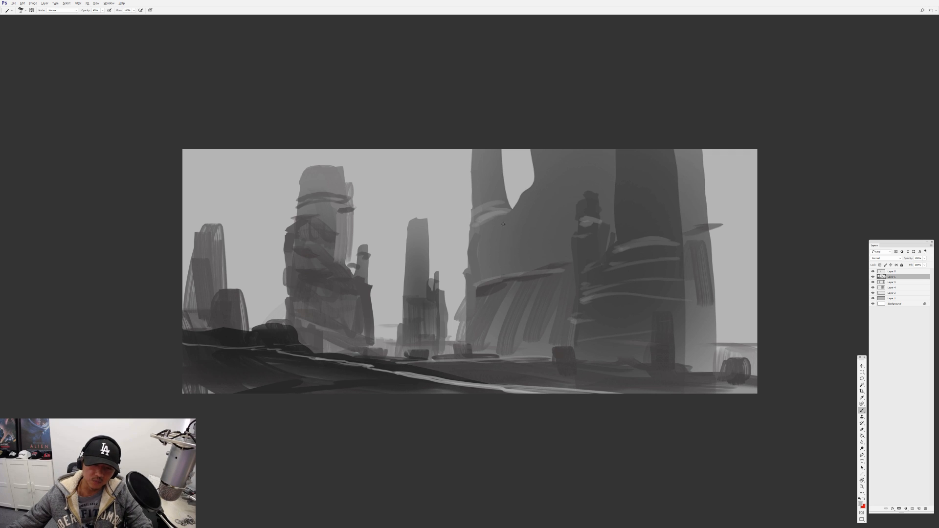
At 100% opacity, paint dark rocky shapes down the large formation's left edge to the ground
{"action": "key", "text": "0"}
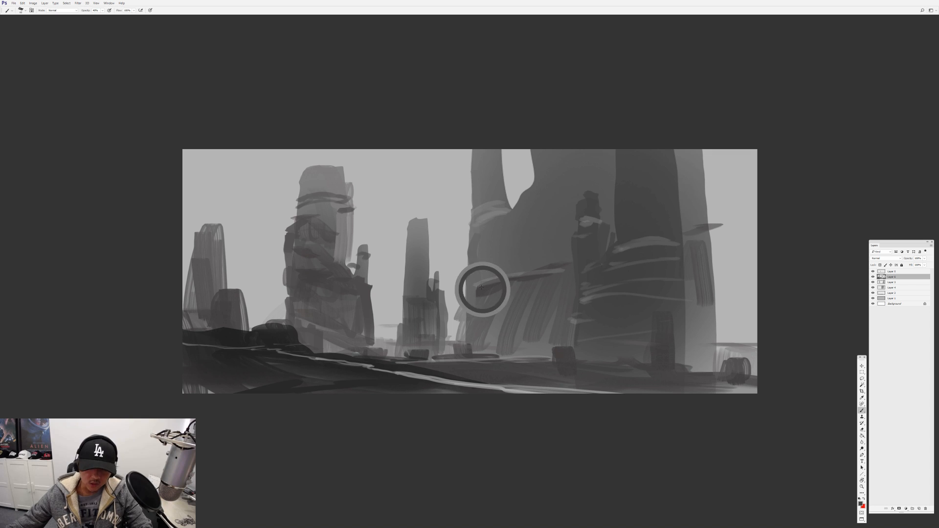
{"action": "left_click_drag", "start_coordinate": [489, 212], "coordinate": [490, 215]}
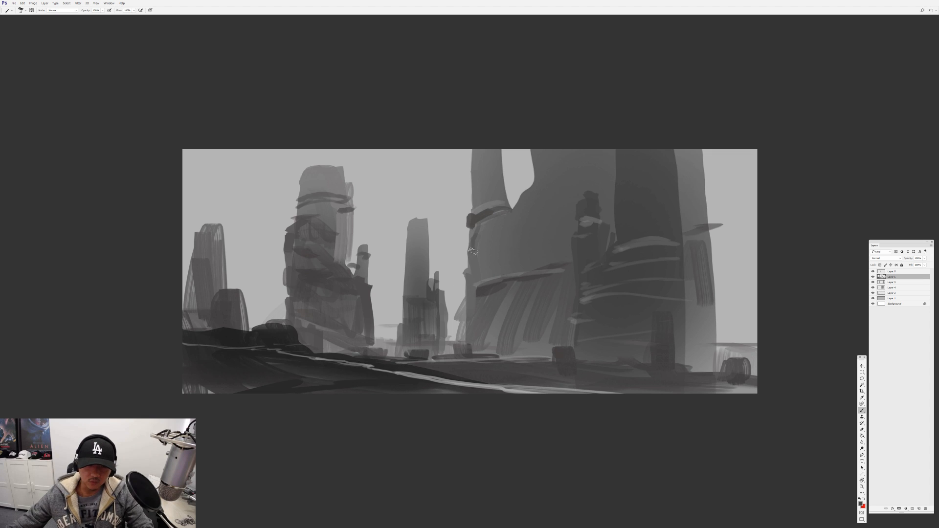
{"action": "left_click_drag", "start_coordinate": [465, 293], "coordinate": [470, 344]}
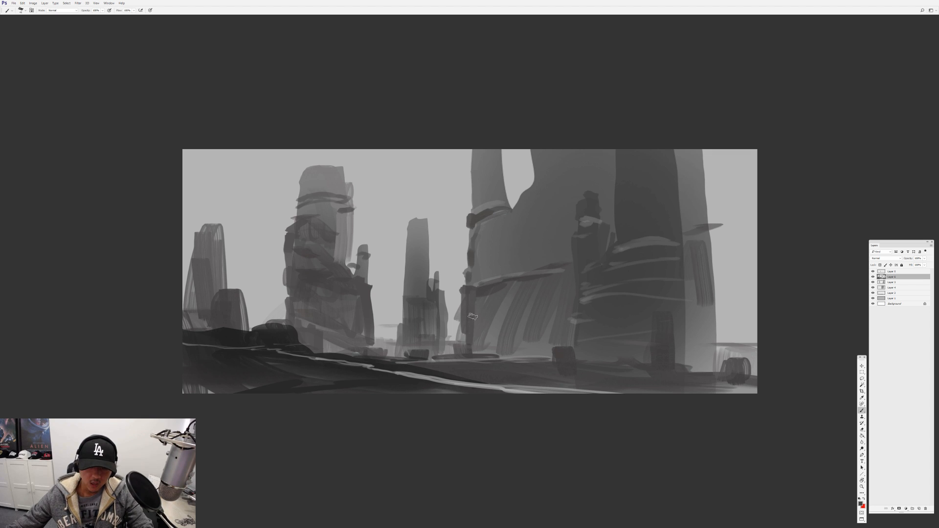
{"action": "left_click_drag", "start_coordinate": [474, 301], "coordinate": [479, 344]}
Switch to a streaky brush and texture the slope beneath the large formation's ledge and the small tower's base
{"action": "right_click", "coordinate": [500, 270]}
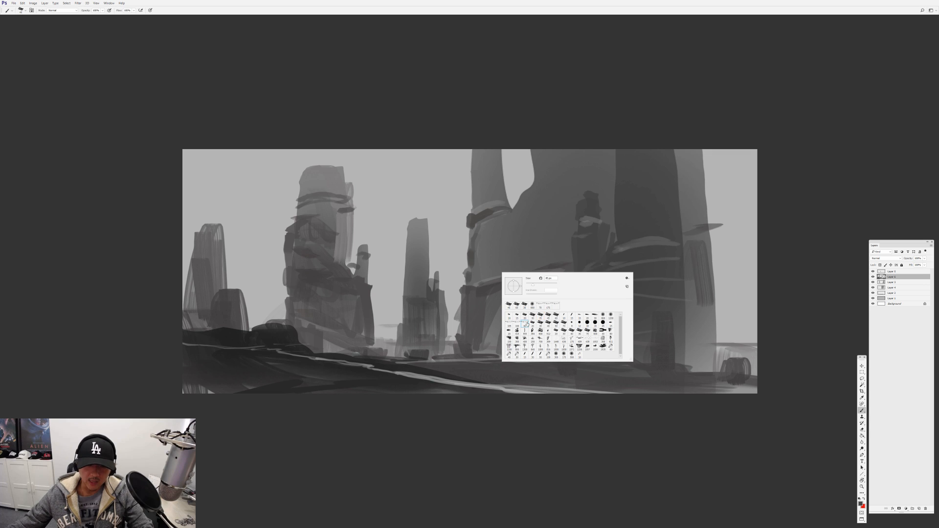
{"action": "left_click", "coordinate": [527, 324]}
{"action": "left_click", "coordinate": [482, 289], "text": "alt"}
{"action": "mouse_move", "coordinate": [484, 293]}
{"action": "left_mouse_down"}
{"action": "mouse_move", "coordinate": [481, 327]}
{"action": "mouse_move", "coordinate": [499, 327]}
{"action": "left_mouse_up"}
{"action": "left_click", "coordinate": [530, 276], "text": "alt"}
{"action": "left_click_drag", "start_coordinate": [530, 282], "coordinate": [484, 352]}
{"action": "mouse_move", "coordinate": [499, 333]}
{"action": "left_mouse_down"}
{"action": "mouse_move", "coordinate": [478, 361]}
{"action": "mouse_move", "coordinate": [504, 362]}
{"action": "left_mouse_up"}
{"action": "left_click_drag", "start_coordinate": [550, 326], "coordinate": [532, 358]}
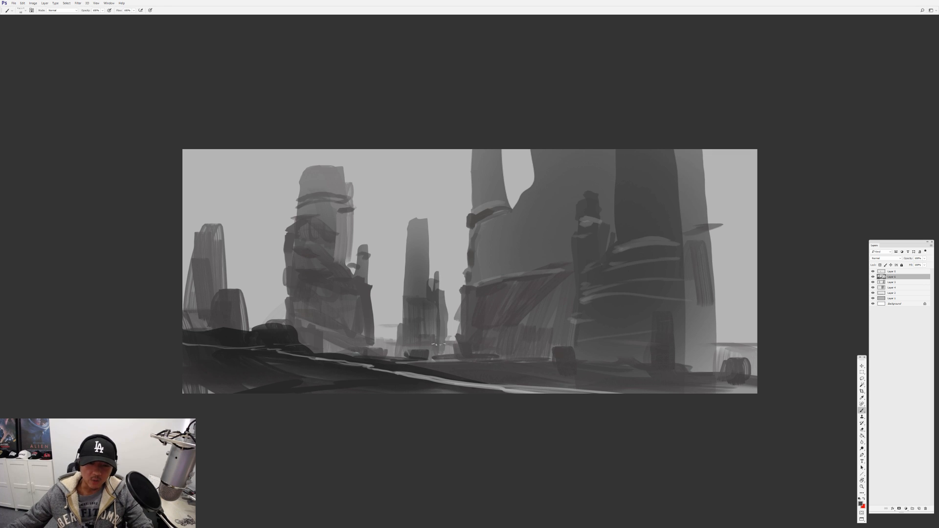
{"action": "mouse_move", "coordinate": [441, 299]}
{"action": "left_mouse_down"}
{"action": "mouse_move", "coordinate": [440, 352]}
{"action": "mouse_move", "coordinate": [380, 342]}
{"action": "left_mouse_up"}
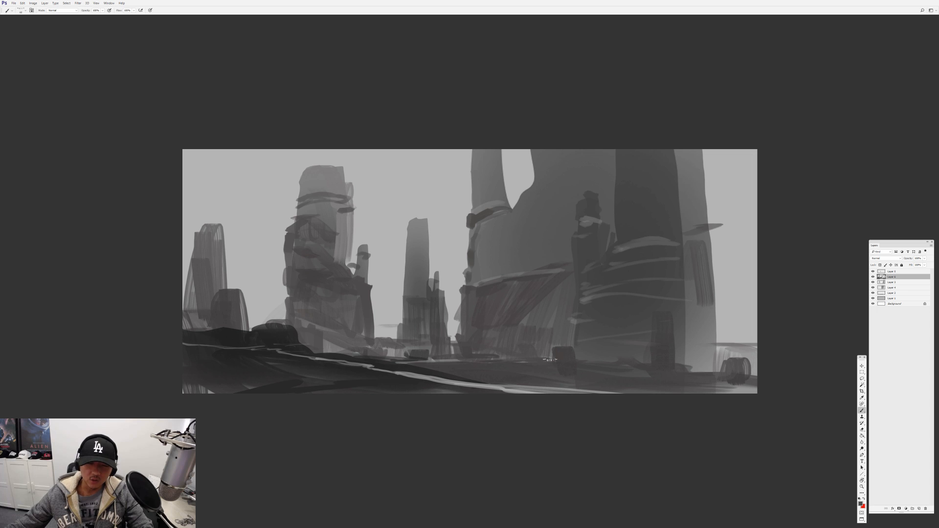
Add a layer at the top of the stack and brush soft sky-grey haze over the rock formations at 30% opacity
{"action": "right_click", "coordinate": [524, 301]}
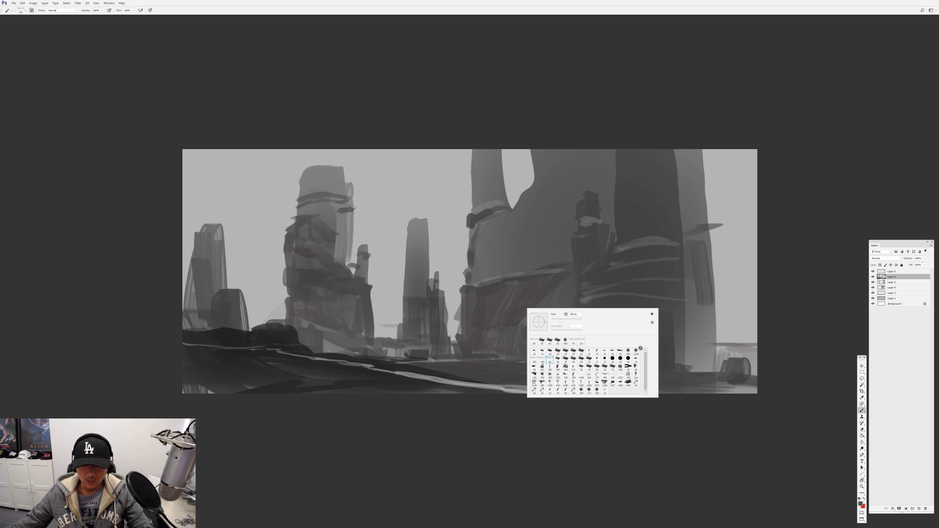
{"action": "left_click", "coordinate": [451, 177], "text": "alt"}
{"action": "key", "text": "4"}
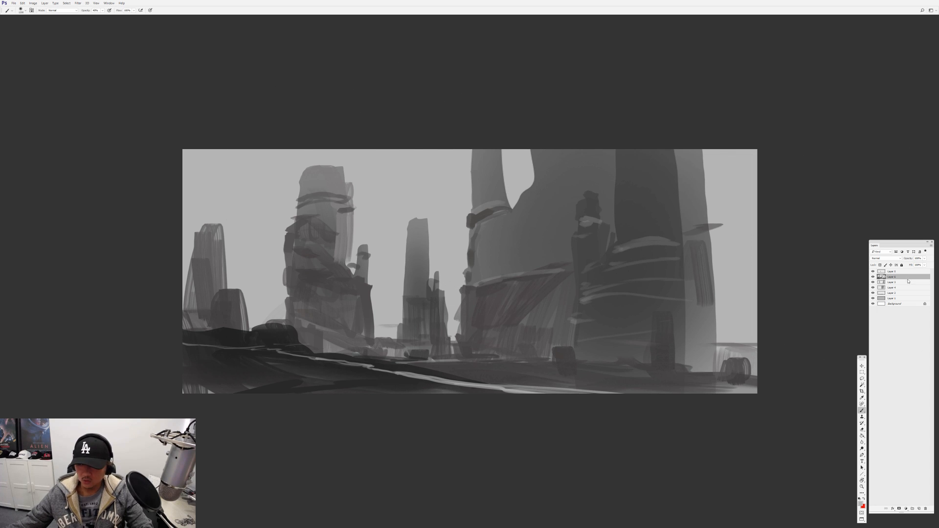
{"action": "left_click", "coordinate": [908, 272]}
{"action": "left_click", "coordinate": [919, 507]}
{"action": "key", "text": "3"}
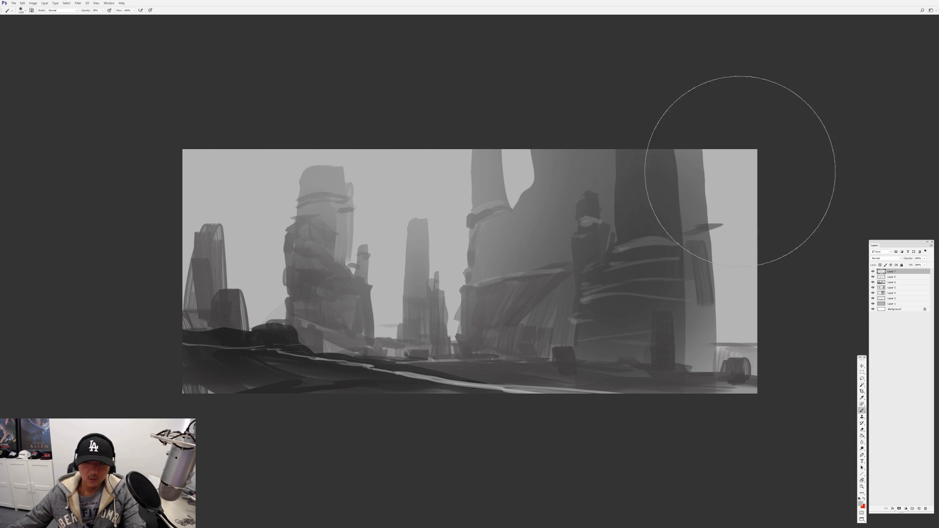
{"action": "key", "text": "f"}
{"action": "key", "text": "ctrl+0"}
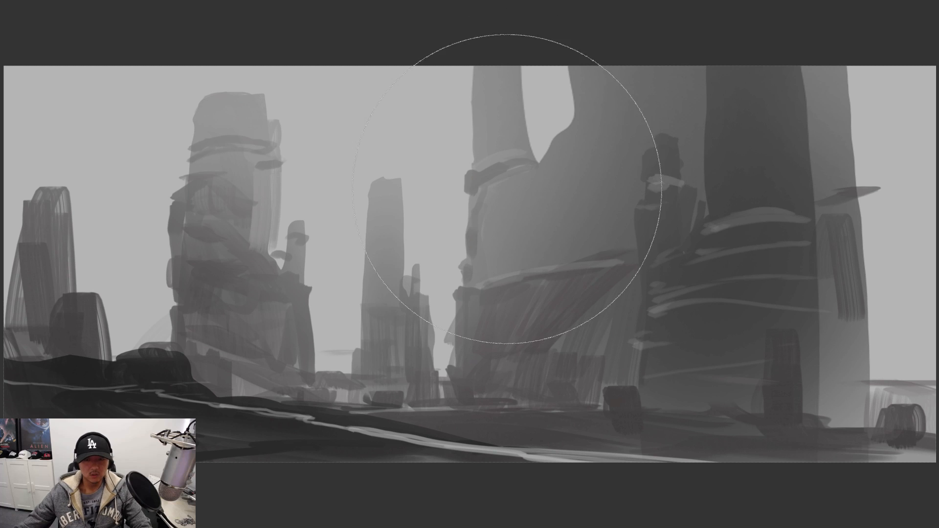
{"action": "scroll", "coordinate": [506, 190], "scroll_direction": "down", "scroll_amount": 2}
{"action": "key", "text": "f"}
{"action": "key", "text": "f"}
Add a layer directly above Layer 1 and paint white clouds behind the left and middle towers with a cloud brush
{"action": "left_click", "coordinate": [893, 305]}
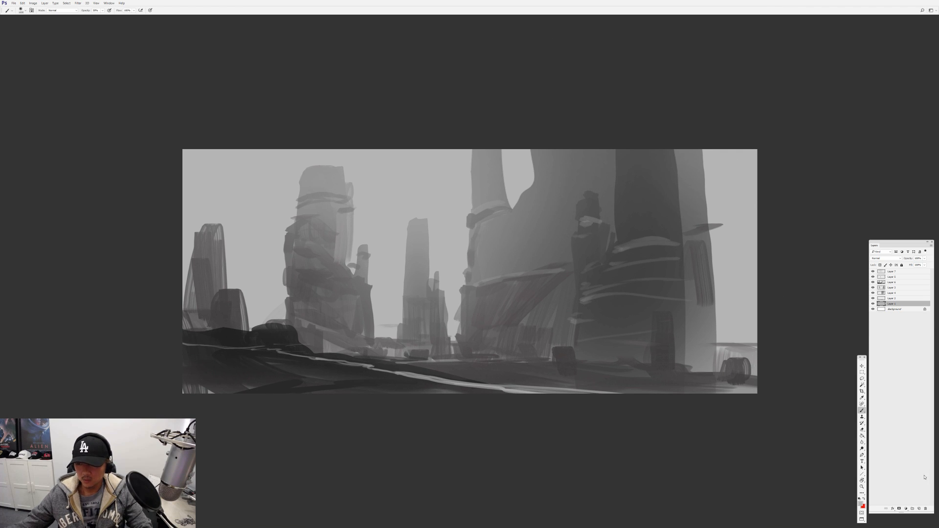
{"action": "left_click", "coordinate": [920, 509]}
{"action": "right_click", "coordinate": [472, 265]}
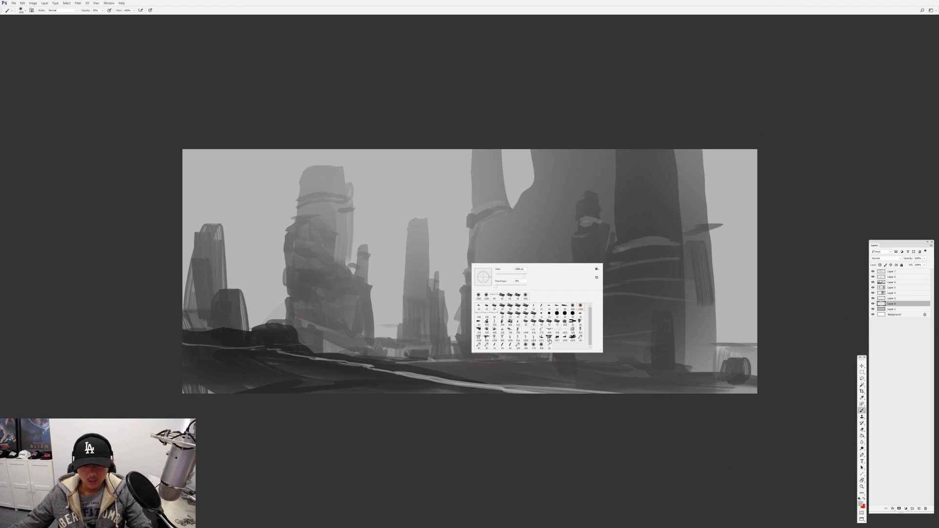
{"action": "left_click", "coordinate": [541, 337]}
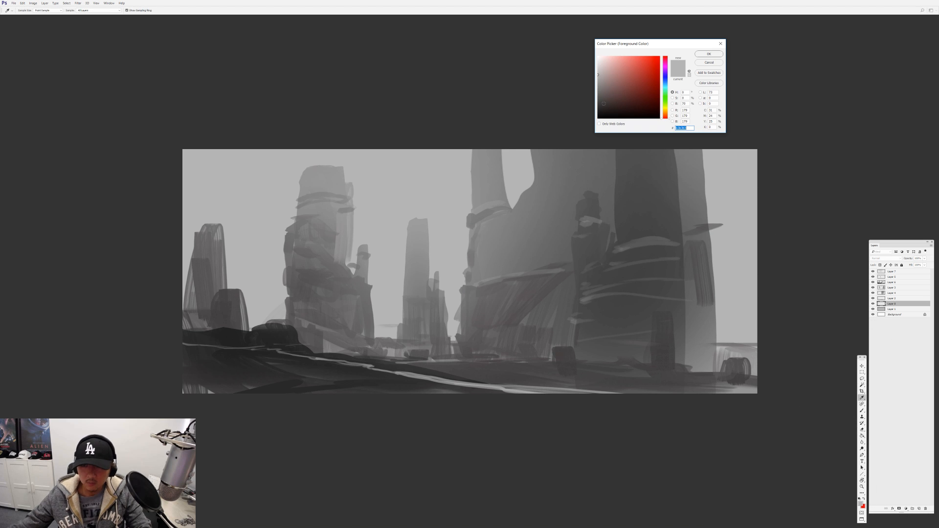
{"action": "left_click", "coordinate": [696, 53]}
{"action": "key", "text": "b"}
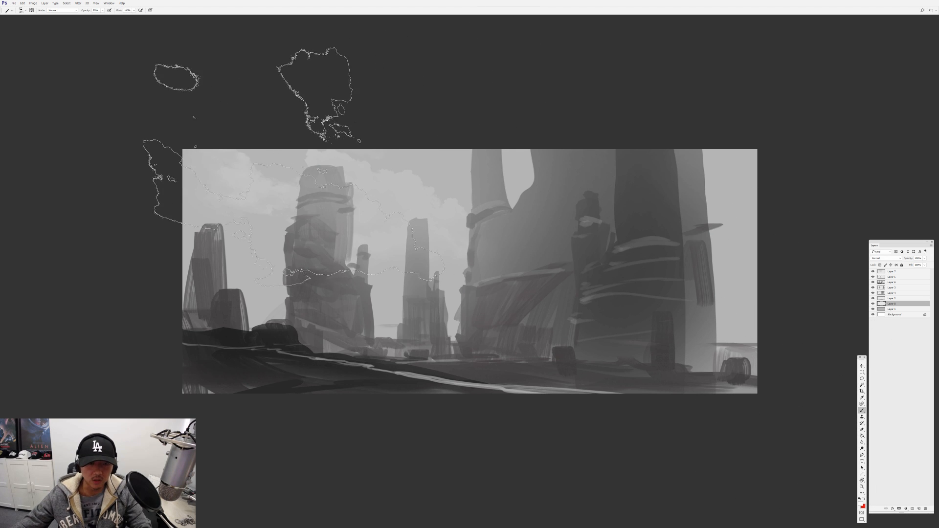
{"action": "left_click", "coordinate": [293, 168]}
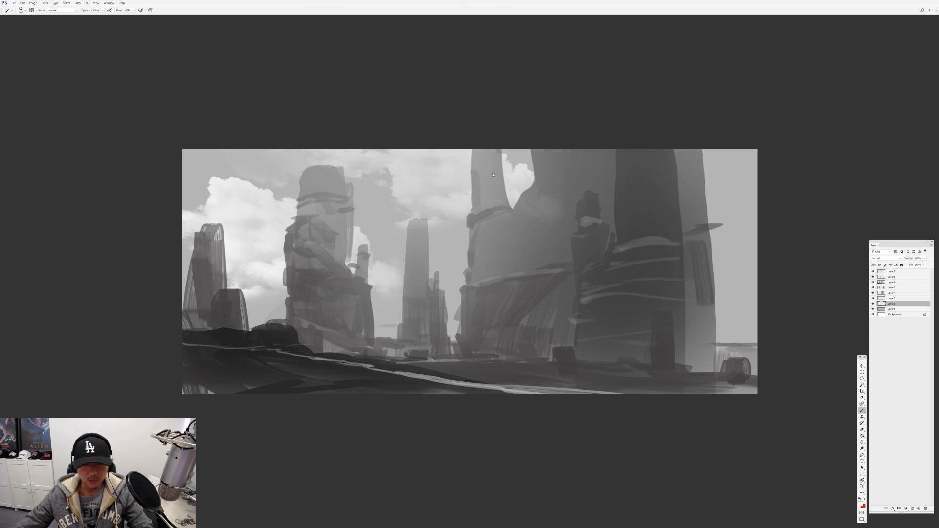
{"action": "right_click", "coordinate": [467, 142]}
{"action": "left_click", "coordinate": [537, 221]}
{"action": "right_click", "coordinate": [546, 240]}
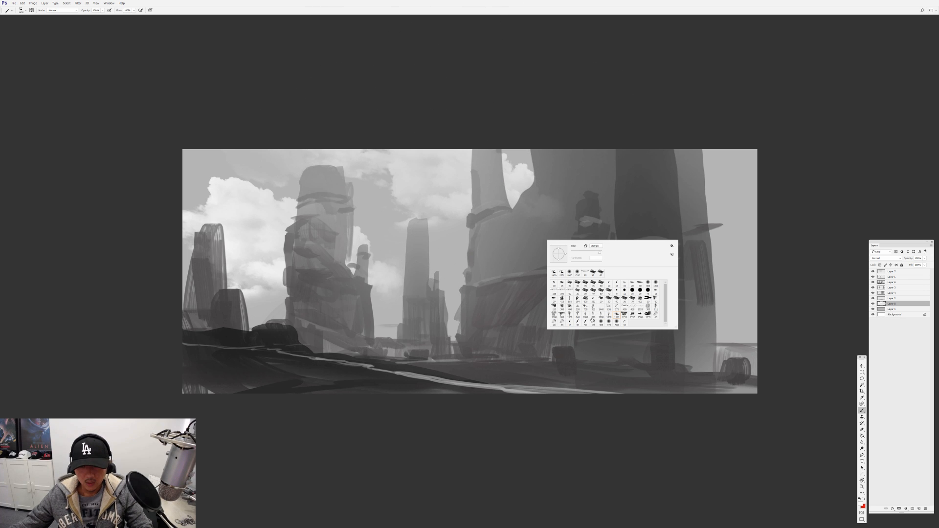
{"action": "left_click", "coordinate": [636, 318]}
{"action": "key", "text": "Return"}
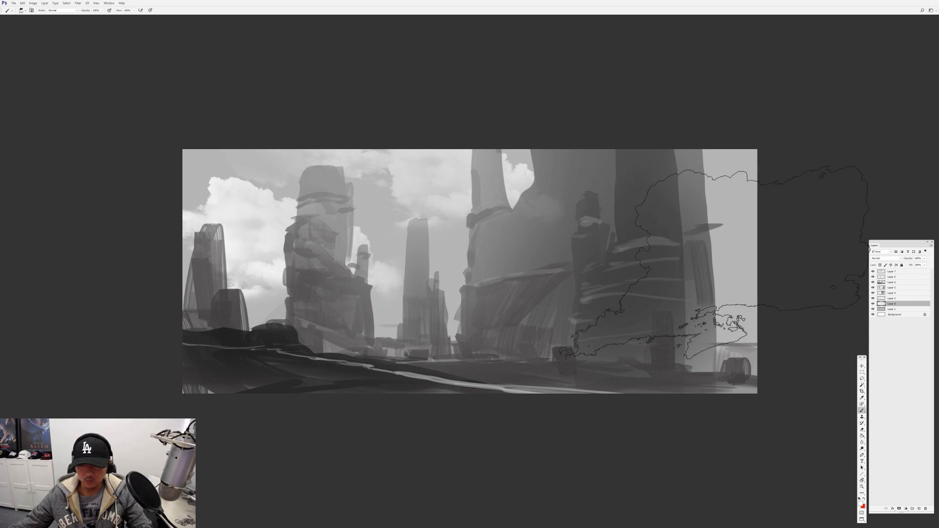
{"action": "key", "text": "bracketleft"}
{"action": "key", "text": "bracketleft"}
{"action": "key", "text": "bracketleft"}
{"action": "key", "text": "bracketleft"}
{"action": "left_click", "coordinate": [751, 213]}
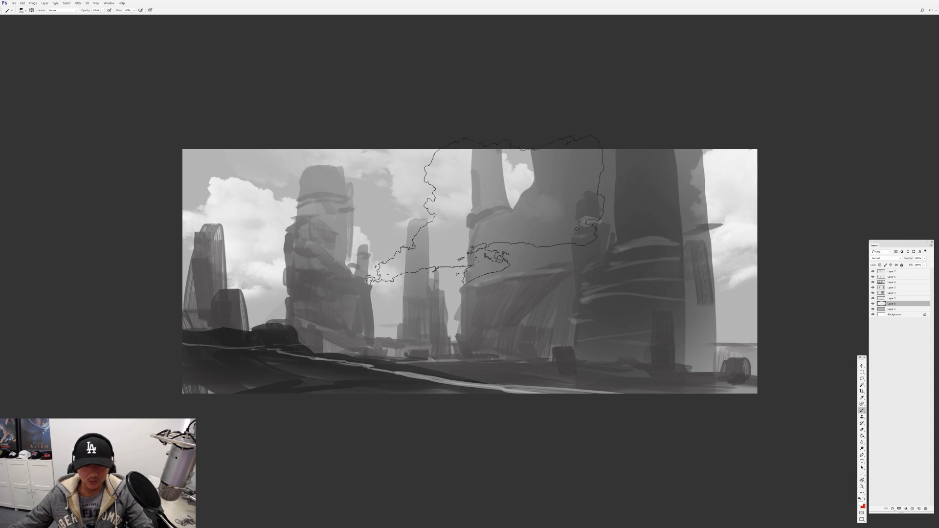
{"action": "key", "text": "ctrl+z"}
Choose a different cloud brush and stamp white clouds in the sky beside the large formation at the canvas's right edge
{"action": "right_click", "coordinate": [497, 258]}
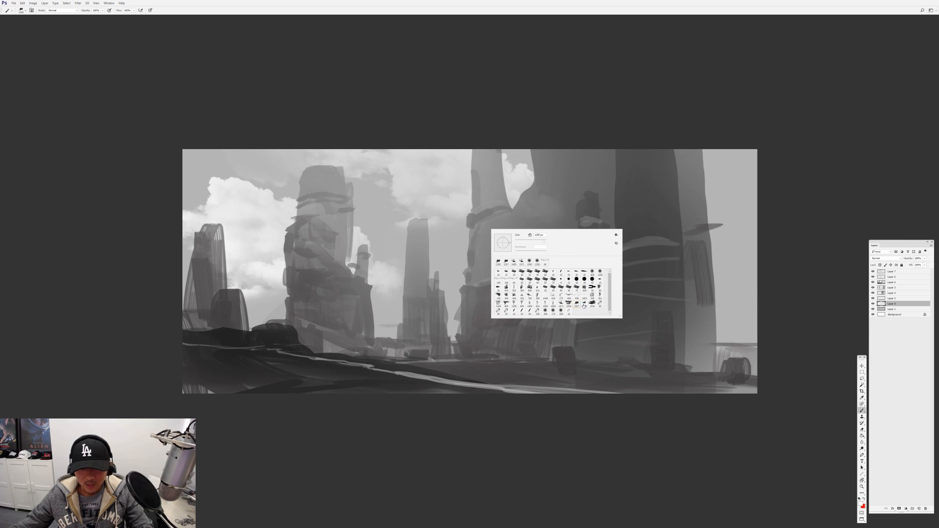
{"action": "left_click", "coordinate": [584, 304]}
{"action": "key", "text": "Return"}
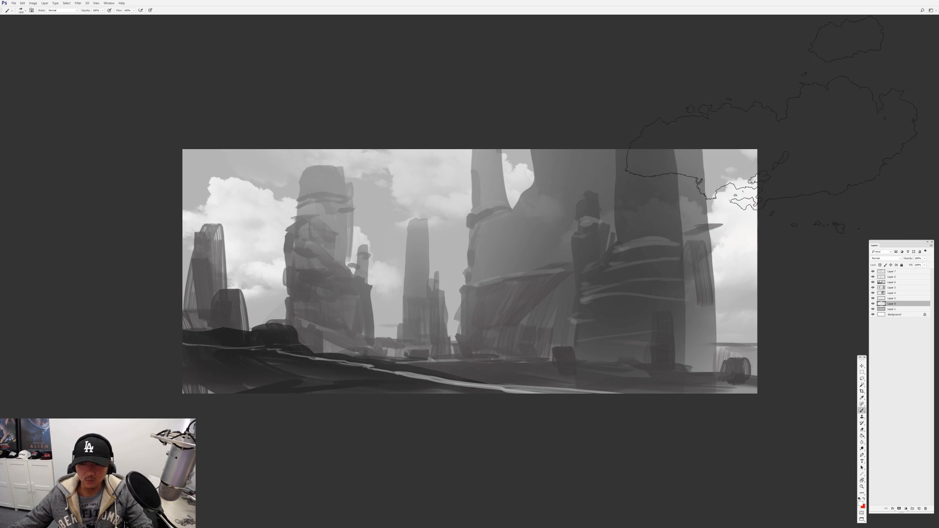
{"action": "left_click", "coordinate": [535, 254]}
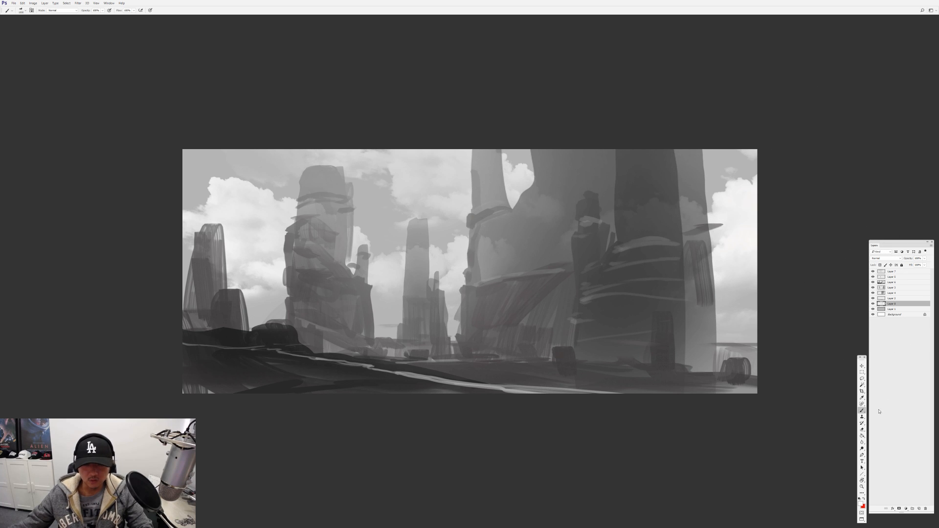
Add a layer above Layer 8 and stamp a white cloud behind the large formation's lower shoulder
{"action": "left_click", "coordinate": [919, 509]}
{"action": "left_click_drag", "start_coordinate": [483, 203], "coordinate": [553, 257]}
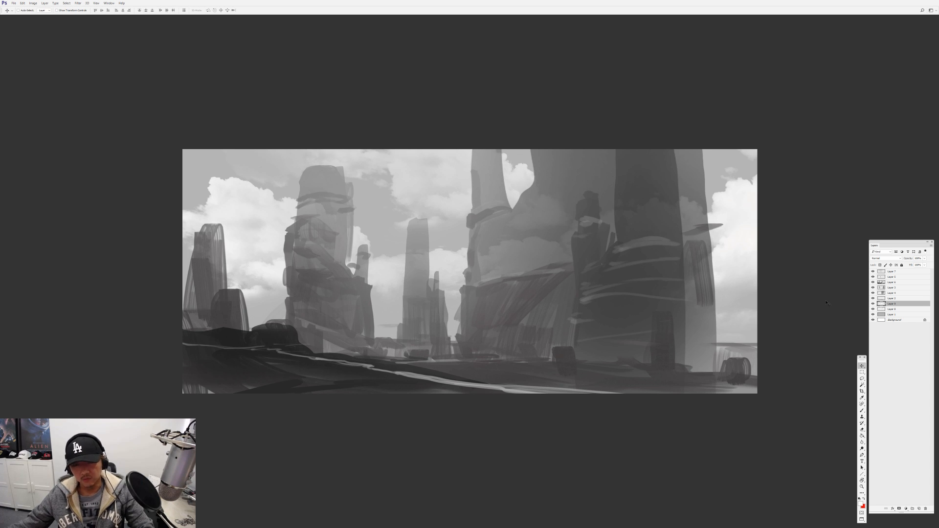
Add a layer at the top of the stack, switch to a flat brush, and darken the ground at the canvas's lower-left corner
{"action": "left_click", "coordinate": [899, 272]}
{"action": "left_click", "coordinate": [920, 508]}
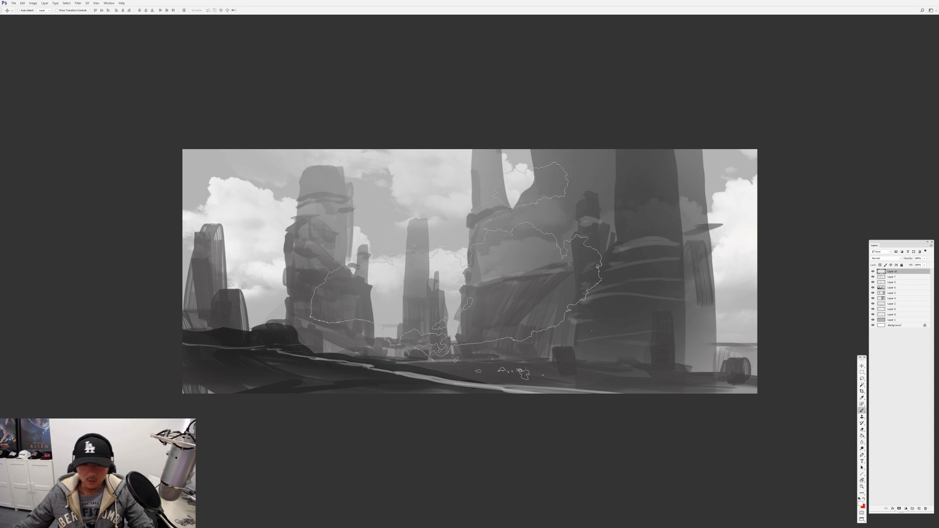
{"action": "key", "text": "b"}
{"action": "right_click", "coordinate": [453, 277]}
{"action": "left_click", "coordinate": [441, 253], "text": "alt"}
{"action": "mouse_move", "coordinate": [402, 361]}
{"action": "left_mouse_down"}
{"action": "mouse_move", "coordinate": [378, 359]}
{"action": "mouse_move", "coordinate": [421, 356]}
{"action": "mouse_move", "coordinate": [278, 353]}
{"action": "left_mouse_up"}
{"action": "key", "text": "ctrl+z"}
{"action": "key", "text": "4"}
{"action": "mouse_move", "coordinate": [278, 353]}
{"action": "left_mouse_down"}
{"action": "mouse_move", "coordinate": [450, 380]}
{"action": "mouse_move", "coordinate": [424, 389]}
{"action": "mouse_move", "coordinate": [190, 397]}
{"action": "left_mouse_up"}
Flip the canvas horizontally and paint dark strokes over the foreground slope and along the bottom edge
{"action": "key", "text": "F2"}
{"action": "left_click_drag", "start_coordinate": [350, 390], "coordinate": [439, 385]}
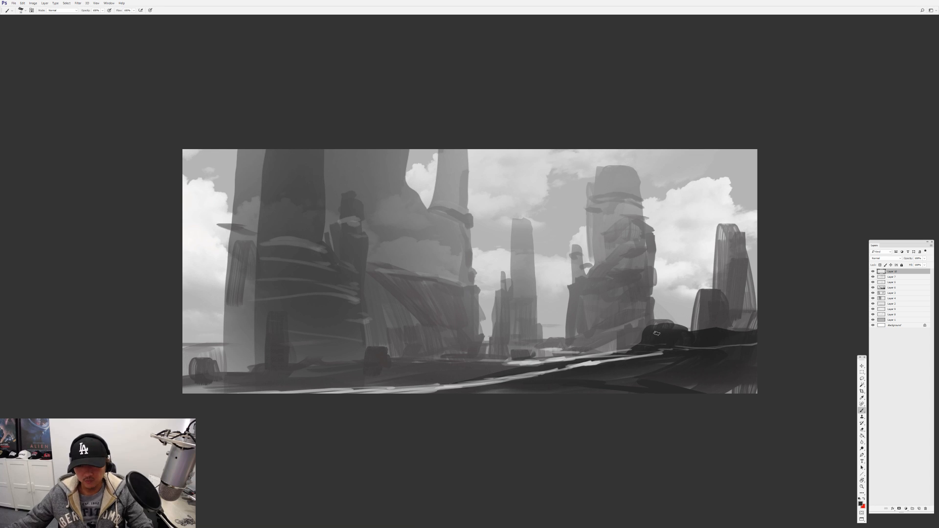
{"action": "left_click_drag", "start_coordinate": [682, 390], "coordinate": [752, 390]}
{"action": "left_click", "coordinate": [727, 387], "text": "alt"}
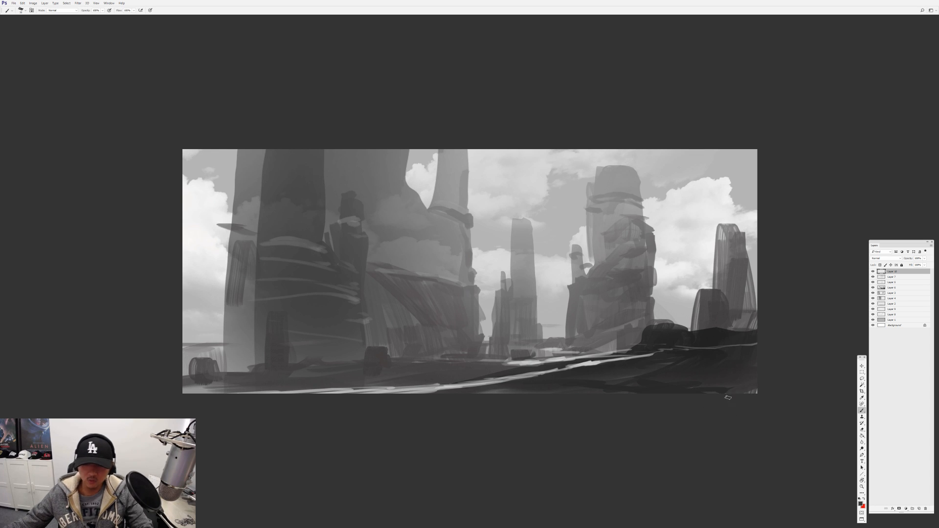
{"action": "left_click_drag", "start_coordinate": [621, 386], "coordinate": [700, 389]}
{"action": "left_click", "coordinate": [660, 335], "text": "alt"}
{"action": "left_click_drag", "start_coordinate": [636, 352], "coordinate": [445, 392]}
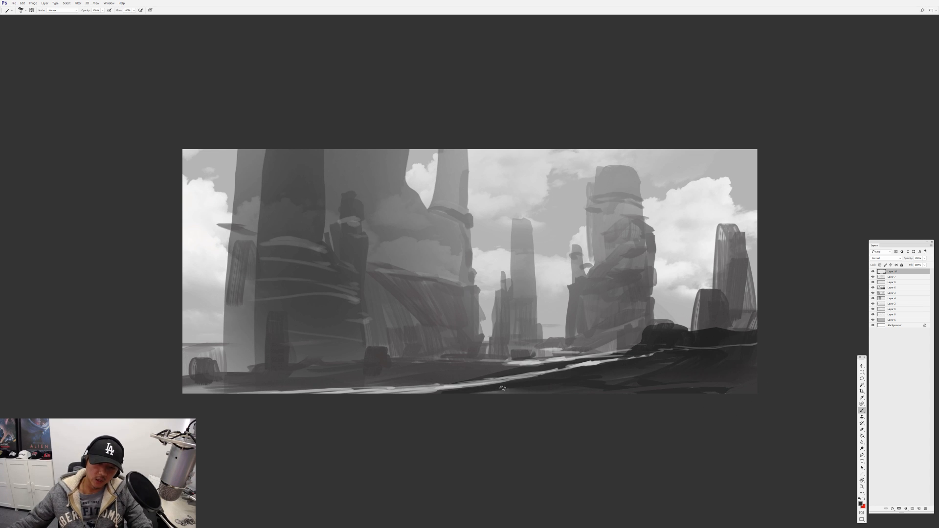
{"action": "left_click_drag", "start_coordinate": [563, 389], "coordinate": [189, 394]}
Choose a large soft round brush, sample the dark foreground tone, and shade the bottom of the painting
{"action": "right_click", "coordinate": [369, 333]}
{"action": "left_click", "coordinate": [472, 377]}
{"action": "left_click", "coordinate": [719, 336], "text": "alt"}
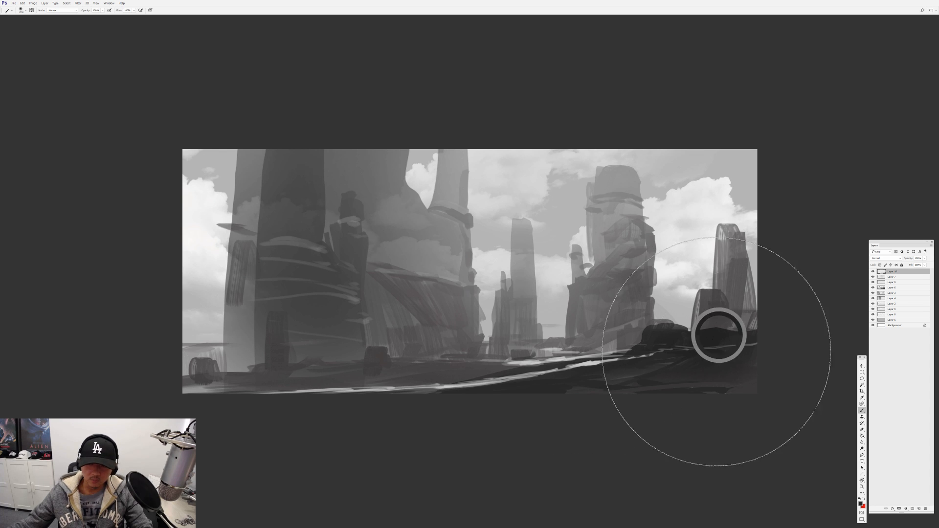
{"action": "key", "text": "4"}
{"action": "key", "text": "0"}
{"action": "key", "text": "bracketleft"}
{"action": "key", "text": "bracketleft"}
{"action": "key", "text": "bracketleft"}
{"action": "key", "text": "bracketleft"}
{"action": "key", "text": "bracketleft"}
{"action": "key", "text": "bracketleft"}
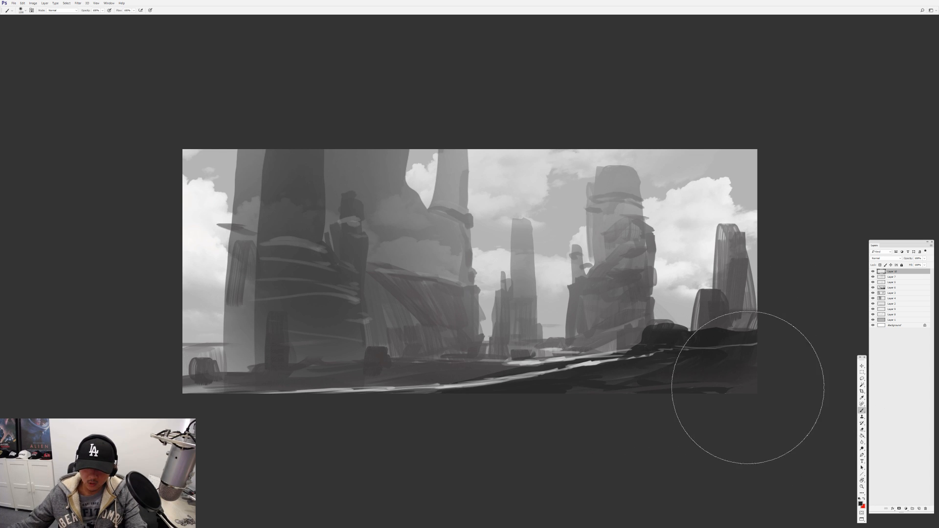
{"action": "mouse_move", "coordinate": [469, 407]}
{"action": "left_mouse_down"}
{"action": "mouse_move", "coordinate": [131, 391]}
{"action": "mouse_move", "coordinate": [362, 379]}
{"action": "mouse_move", "coordinate": [167, 359]}
{"action": "mouse_move", "coordinate": [380, 336]}
{"action": "left_mouse_up"}
Enlarge the soft brush and darken the upper corners and side edges at 40% opacity as a vignette
{"action": "key", "text": "bracketright"}
{"action": "key", "text": "bracketright"}
{"action": "key", "text": "bracketright"}
{"action": "key", "text": "bracketright"}
{"action": "key", "text": "bracketleft"}
{"action": "key", "text": "bracketright"}
{"action": "key", "text": "bracketright"}
{"action": "key", "text": "bracketright"}
{"action": "key", "text": "bracketright"}
{"action": "left_click_drag", "start_coordinate": [133, 174], "coordinate": [460, 67]}
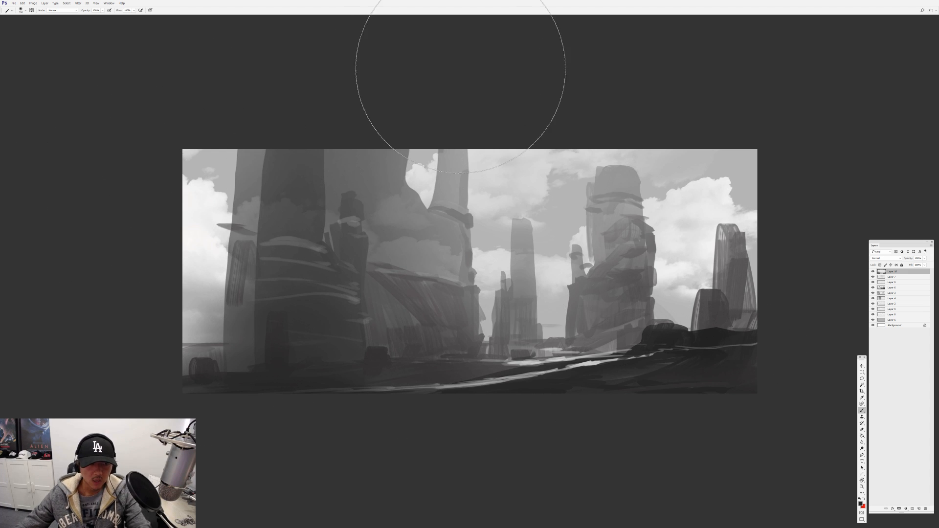
{"action": "key", "text": "ctrl+z"}
{"action": "key", "text": "4"}
{"action": "mouse_move", "coordinate": [198, 111]}
{"action": "left_mouse_down"}
{"action": "mouse_move", "coordinate": [203, 166]}
{"action": "mouse_move", "coordinate": [210, 153]}
{"action": "mouse_move", "coordinate": [164, 142]}
{"action": "left_mouse_up"}
{"action": "left_click_drag", "start_coordinate": [771, 151], "coordinate": [843, 203]}
{"action": "mouse_move", "coordinate": [839, 279]}
{"action": "left_mouse_down"}
{"action": "mouse_move", "coordinate": [778, 229]}
{"action": "mouse_move", "coordinate": [800, 121]}
{"action": "left_mouse_up"}
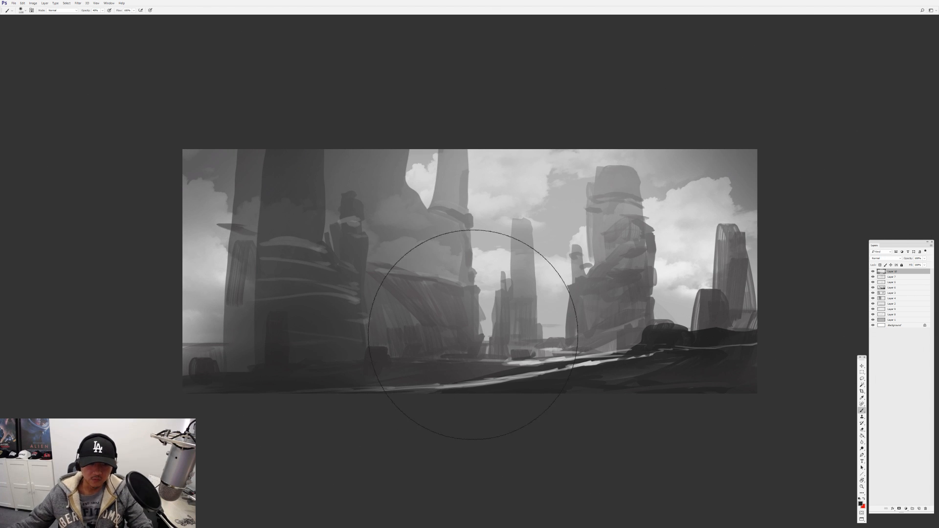
Switch to a textured brush in full-screen view and paint a dark rock spire with low boulders in the left foreground
{"action": "right_click", "coordinate": [449, 322]}
{"action": "left_click", "coordinate": [394, 461]}
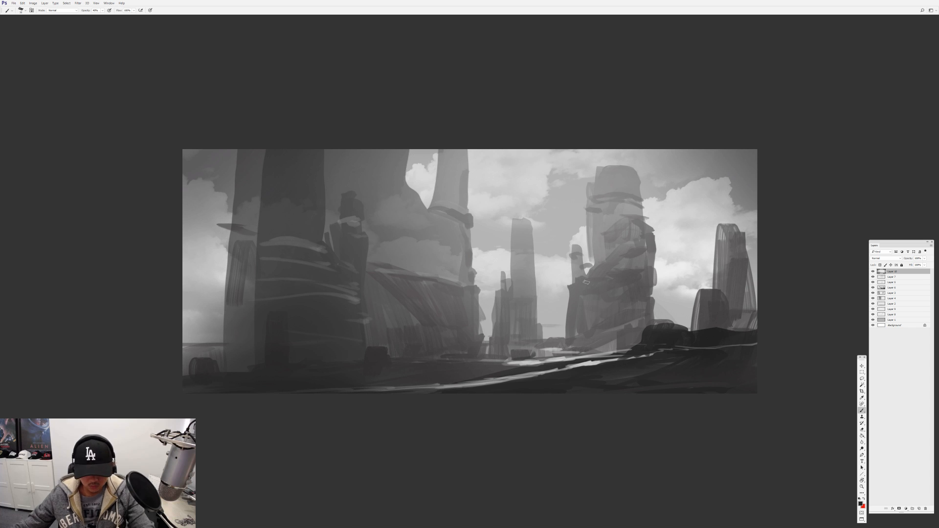
{"action": "key", "text": "f"}
{"action": "left_click_drag", "start_coordinate": [284, 313], "coordinate": [283, 373]}
{"action": "mouse_move", "coordinate": [266, 339]}
{"action": "left_mouse_down"}
{"action": "mouse_move", "coordinate": [261, 353]}
{"action": "mouse_move", "coordinate": [322, 360]}
{"action": "left_mouse_up"}
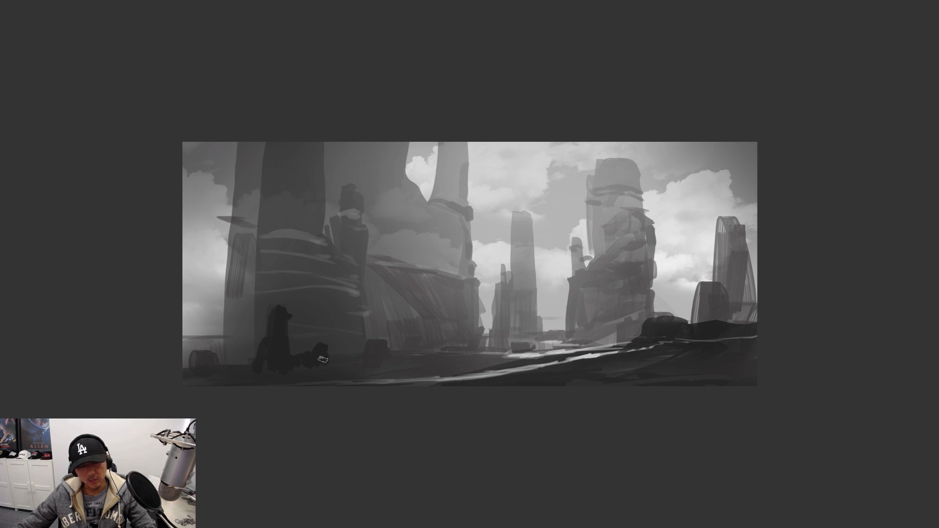
{"action": "key", "text": "ctrl+0"}
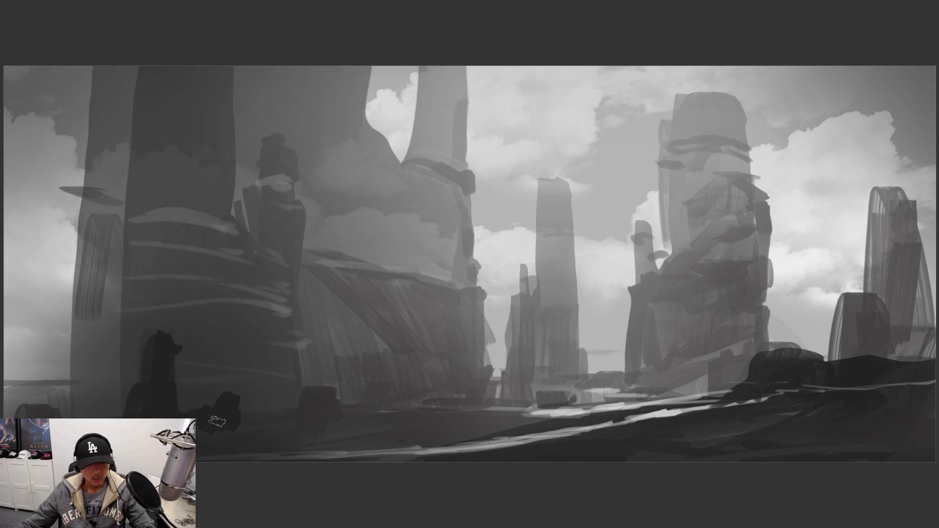
{"action": "left_click_drag", "start_coordinate": [239, 420], "coordinate": [267, 430]}
{"action": "left_click_drag", "start_coordinate": [154, 338], "coordinate": [135, 368]}
{"action": "mouse_move", "coordinate": [259, 415]}
{"action": "left_mouse_down"}
{"action": "mouse_move", "coordinate": [285, 428]}
{"action": "mouse_move", "coordinate": [342, 430]}
{"action": "left_mouse_up"}
{"action": "left_click_drag", "start_coordinate": [285, 435], "coordinate": [215, 443]}
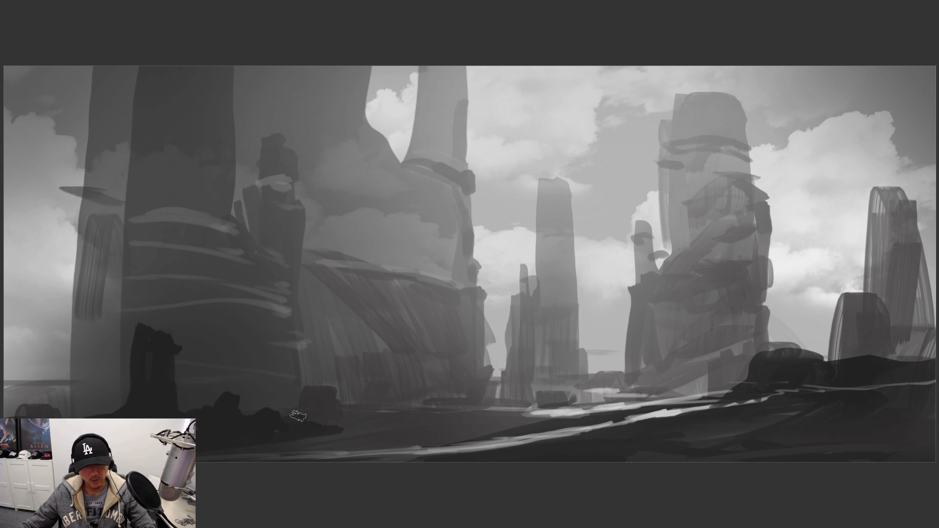
Extend the dark boulders toward the middle ground and build up the foreground spire's top and sides
{"action": "mouse_move", "coordinate": [294, 416]}
{"action": "left_mouse_down"}
{"action": "mouse_move", "coordinate": [377, 427]}
{"action": "mouse_move", "coordinate": [383, 409]}
{"action": "mouse_move", "coordinate": [440, 420]}
{"action": "left_mouse_up"}
{"action": "left_click_drag", "start_coordinate": [371, 431], "coordinate": [426, 428]}
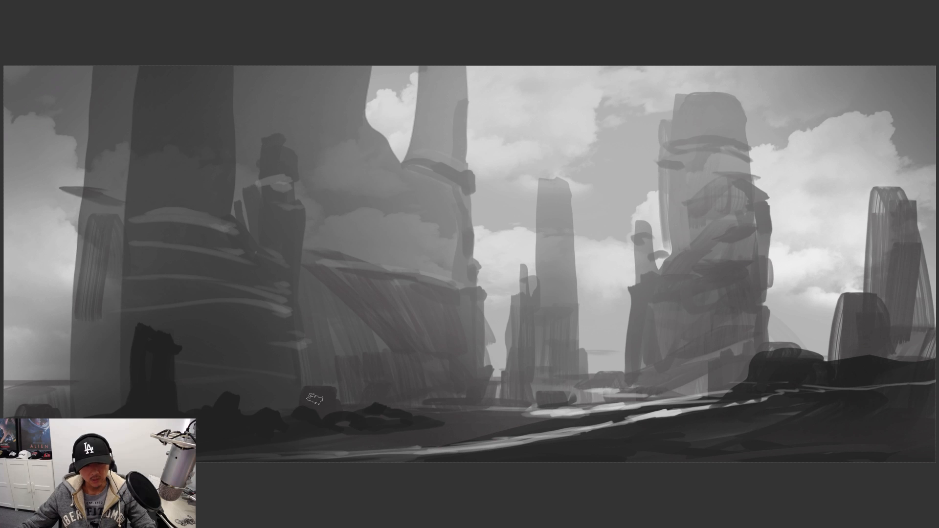
{"action": "left_click_drag", "start_coordinate": [314, 394], "coordinate": [332, 403]}
{"action": "left_click_drag", "start_coordinate": [153, 322], "coordinate": [169, 334]}
{"action": "left_click_drag", "start_coordinate": [149, 337], "coordinate": [149, 376]}
{"action": "left_click_drag", "start_coordinate": [110, 405], "coordinate": [122, 407]}
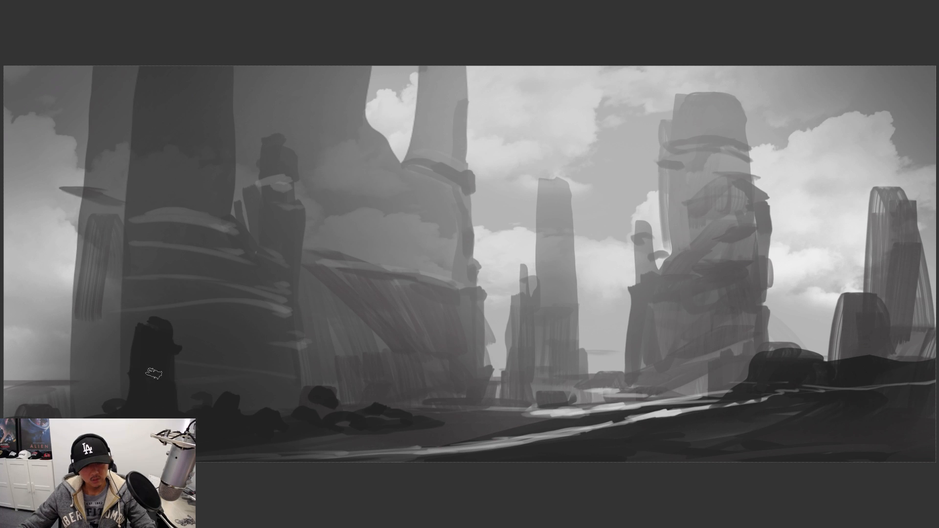
{"action": "left_click_drag", "start_coordinate": [172, 368], "coordinate": [172, 399]}
{"action": "left_click_drag", "start_coordinate": [197, 387], "coordinate": [235, 410]}
Choose a small brush and paint cactus silhouettes on the right-hand ridge and along the bright ground below it
{"action": "right_click", "coordinate": [351, 327]}
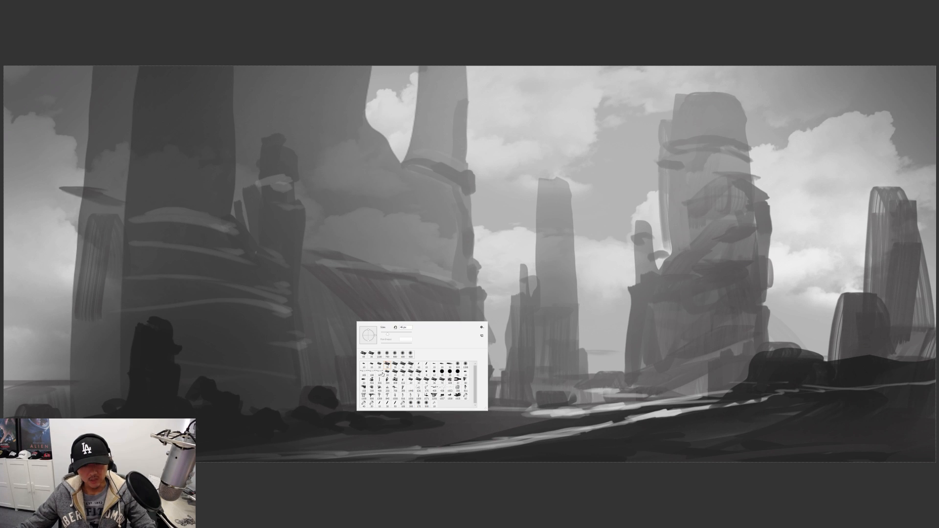
{"action": "left_click_drag", "start_coordinate": [792, 257], "coordinate": [539, 255]}
{"action": "left_click", "coordinate": [620, 371], "text": "alt"}
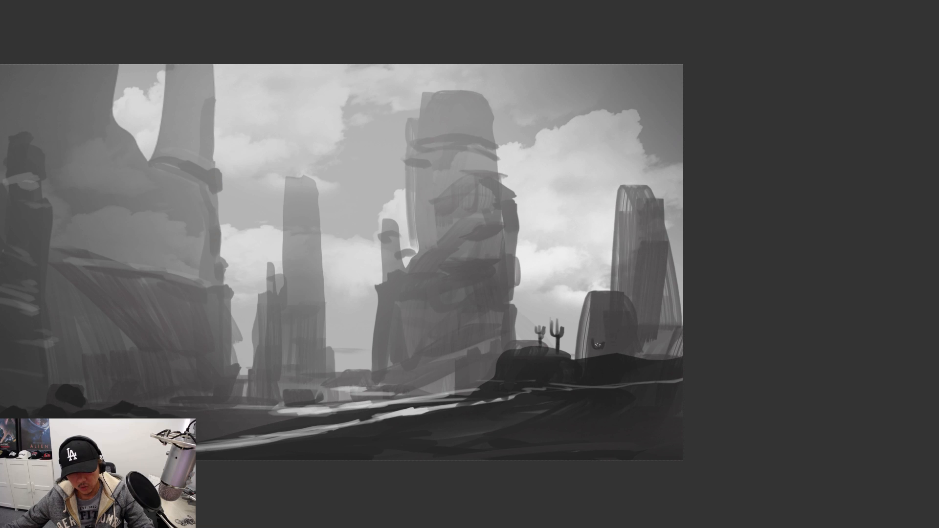
{"action": "left_click_drag", "start_coordinate": [644, 360], "coordinate": [644, 345]}
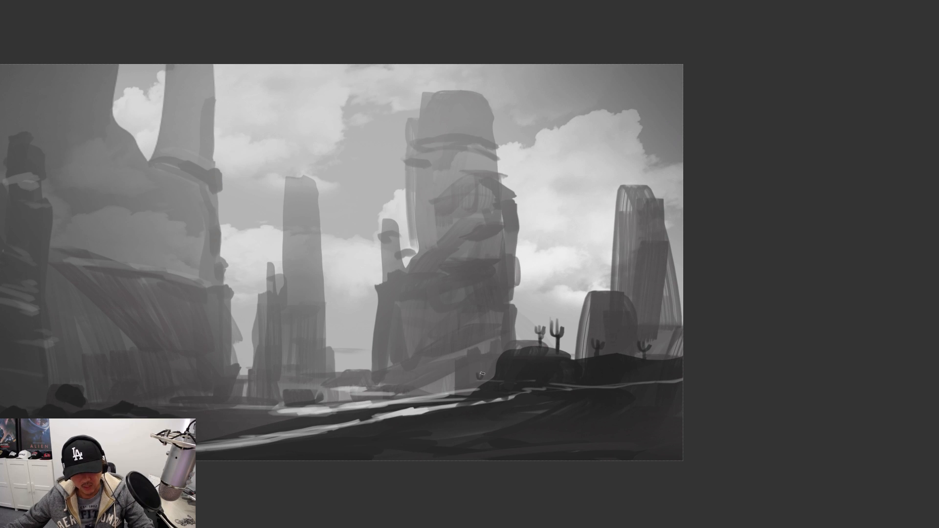
{"action": "left_click_drag", "start_coordinate": [517, 349], "coordinate": [684, 349]}
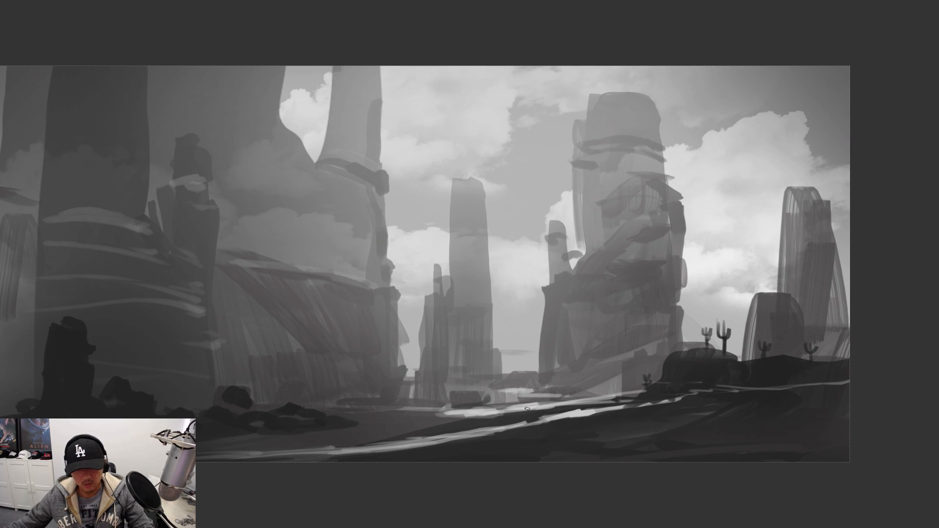
{"action": "left_click", "coordinate": [535, 411], "text": "alt"}
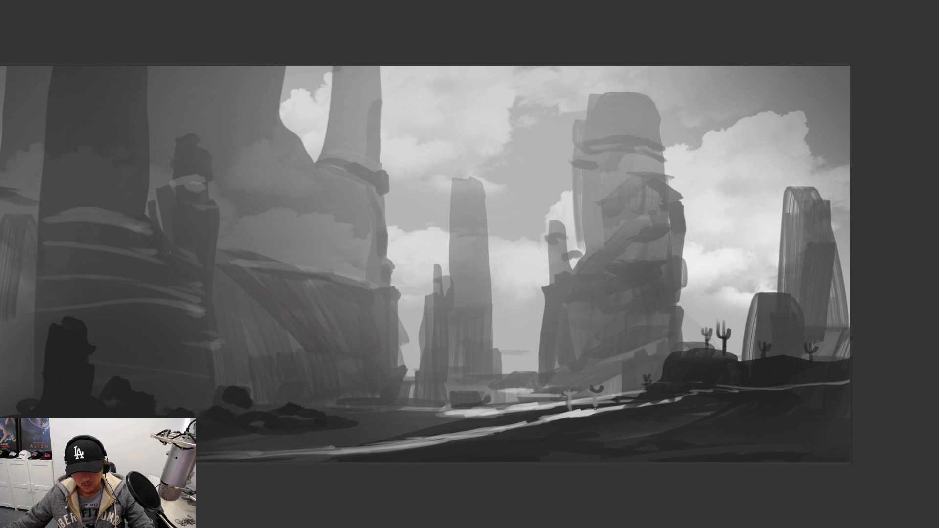
Sample the dark spire's tone and paint larger cacti among the rocks in the left foreground
{"action": "left_click_drag", "start_coordinate": [638, 387], "coordinate": [887, 394]}
{"action": "left_click", "coordinate": [304, 348], "text": "alt"}
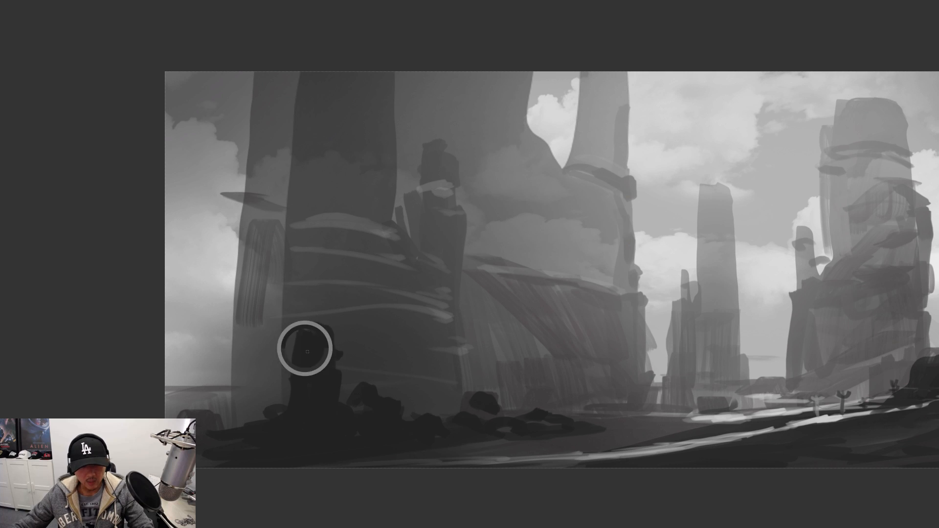
{"action": "mouse_move", "coordinate": [269, 371]}
{"action": "left_mouse_down"}
{"action": "mouse_move", "coordinate": [245, 370]}
{"action": "mouse_move", "coordinate": [252, 365]}
{"action": "mouse_move", "coordinate": [252, 422]}
{"action": "left_mouse_up"}
{"action": "left_click_drag", "start_coordinate": [242, 400], "coordinate": [263, 394]}
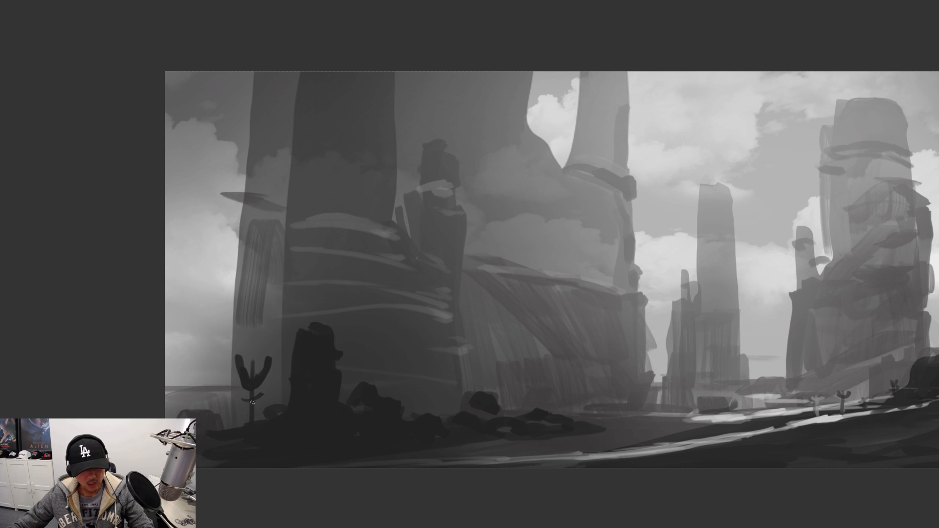
{"action": "left_click_drag", "start_coordinate": [378, 371], "coordinate": [391, 380]}
{"action": "left_click_drag", "start_coordinate": [395, 367], "coordinate": [396, 398]}
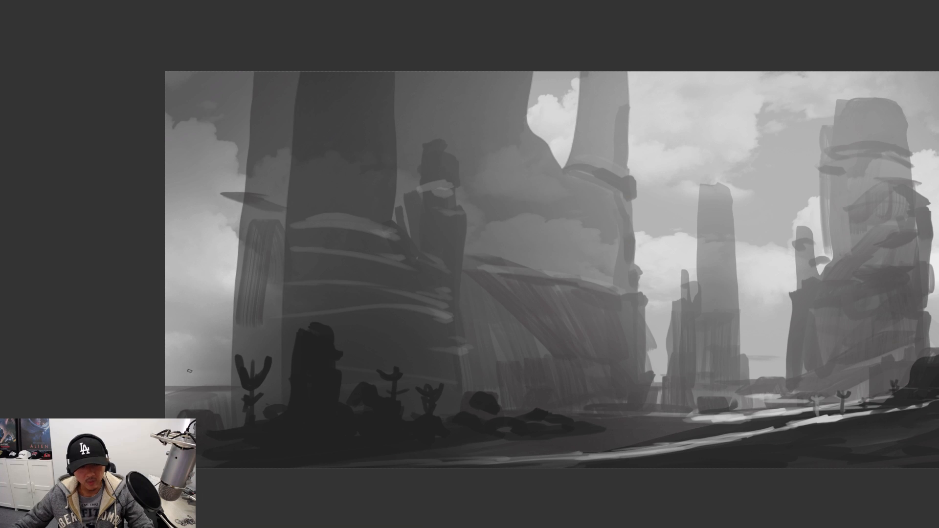
{"action": "mouse_move", "coordinate": [190, 368]}
{"action": "left_mouse_down"}
{"action": "mouse_move", "coordinate": [222, 374]}
{"action": "mouse_move", "coordinate": [197, 399]}
{"action": "left_mouse_up"}
{"action": "mouse_move", "coordinate": [223, 375]}
{"action": "left_mouse_down"}
{"action": "mouse_move", "coordinate": [197, 395]}
{"action": "mouse_move", "coordinate": [204, 389]}
{"action": "mouse_move", "coordinate": [205, 419]}
{"action": "mouse_move", "coordinate": [242, 415]}
{"action": "left_mouse_up"}
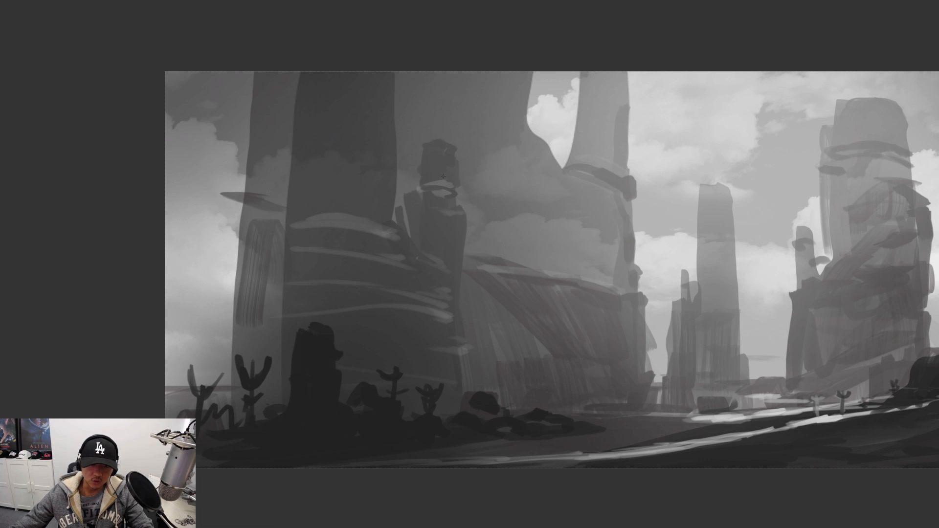
Darken the small tower's head and shoulders and roughen both edges of the dark pillar beside it
{"action": "key", "text": "l"}
{"action": "mouse_move", "coordinate": [455, 199]}
{"action": "left_mouse_down"}
{"action": "mouse_move", "coordinate": [469, 279]}
{"action": "mouse_move", "coordinate": [435, 208]}
{"action": "mouse_move", "coordinate": [444, 204]}
{"action": "mouse_move", "coordinate": [425, 203]}
{"action": "mouse_move", "coordinate": [414, 231]}
{"action": "mouse_move", "coordinate": [397, 214]}
{"action": "mouse_move", "coordinate": [376, 137]}
{"action": "mouse_move", "coordinate": [384, 127]}
{"action": "mouse_move", "coordinate": [400, 142]}
{"action": "mouse_move", "coordinate": [394, 209]}
{"action": "left_mouse_up"}
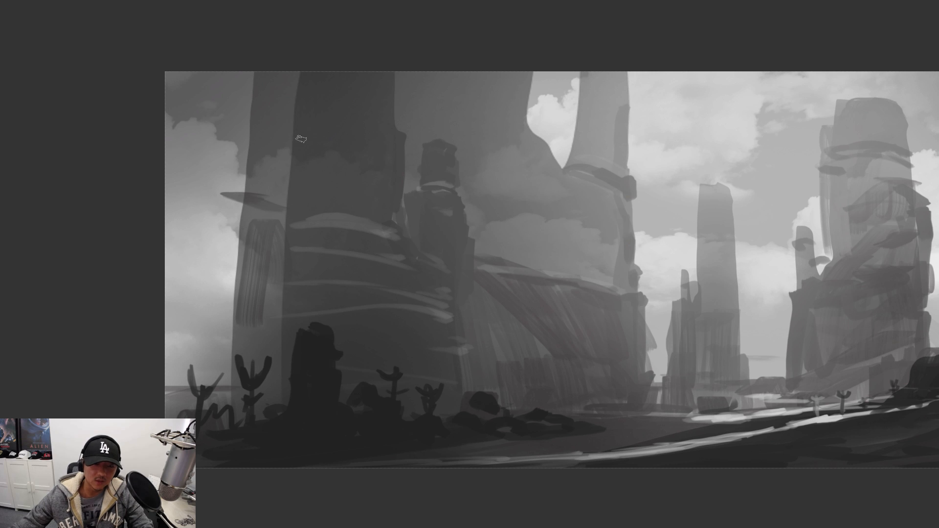
{"action": "mouse_move", "coordinate": [297, 139]}
{"action": "left_mouse_down"}
{"action": "mouse_move", "coordinate": [286, 224]}
{"action": "mouse_move", "coordinate": [396, 240]}
{"action": "left_mouse_up"}
{"action": "left_click", "coordinate": [302, 119], "text": "alt"}
Paint dark curved strata bands over the light streaks on the dark pillar's broad base
{"action": "mouse_move", "coordinate": [300, 223]}
{"action": "left_mouse_down"}
{"action": "mouse_move", "coordinate": [397, 232]}
{"action": "mouse_move", "coordinate": [416, 245]}
{"action": "left_mouse_up"}
{"action": "mouse_move", "coordinate": [318, 250]}
{"action": "left_mouse_down"}
{"action": "mouse_move", "coordinate": [470, 282]}
{"action": "mouse_move", "coordinate": [465, 313]}
{"action": "left_mouse_up"}
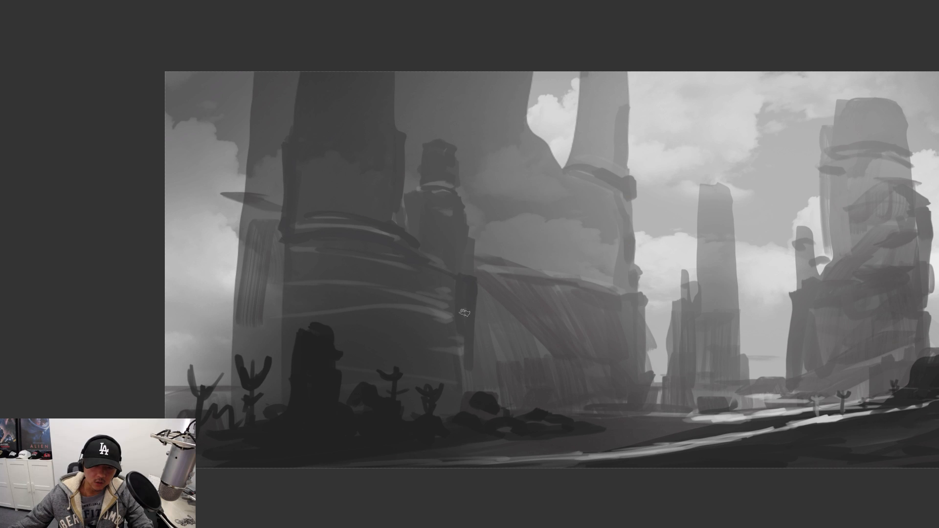
{"action": "left_click_drag", "start_coordinate": [405, 247], "coordinate": [434, 267]}
{"action": "mouse_move", "coordinate": [372, 234]}
{"action": "left_mouse_down"}
{"action": "mouse_move", "coordinate": [298, 221]}
{"action": "mouse_move", "coordinate": [293, 265]}
{"action": "mouse_move", "coordinate": [311, 261]}
{"action": "mouse_move", "coordinate": [341, 282]}
{"action": "mouse_move", "coordinate": [381, 255]}
{"action": "left_mouse_up"}
{"action": "left_click_drag", "start_coordinate": [381, 254], "coordinate": [317, 216]}
{"action": "left_click_drag", "start_coordinate": [322, 289], "coordinate": [287, 308]}
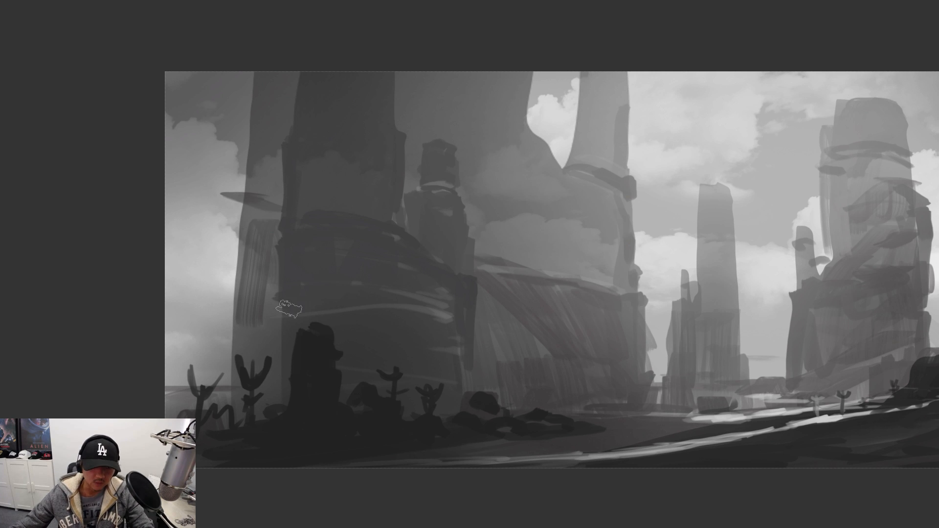
Widen the foreground spire, shade the pillar's base, and add small grey rocks behind the left-hand cacti
{"action": "left_click", "coordinate": [309, 348], "text": "alt"}
{"action": "left_click_drag", "start_coordinate": [301, 346], "coordinate": [295, 416]}
{"action": "mouse_move", "coordinate": [329, 363]}
{"action": "left_mouse_down"}
{"action": "mouse_move", "coordinate": [338, 389]}
{"action": "mouse_move", "coordinate": [334, 372]}
{"action": "left_mouse_up"}
{"action": "mouse_move", "coordinate": [313, 297]}
{"action": "left_mouse_down"}
{"action": "mouse_move", "coordinate": [448, 338]}
{"action": "mouse_move", "coordinate": [452, 386]}
{"action": "mouse_move", "coordinate": [274, 351]}
{"action": "mouse_move", "coordinate": [266, 391]}
{"action": "left_mouse_up"}
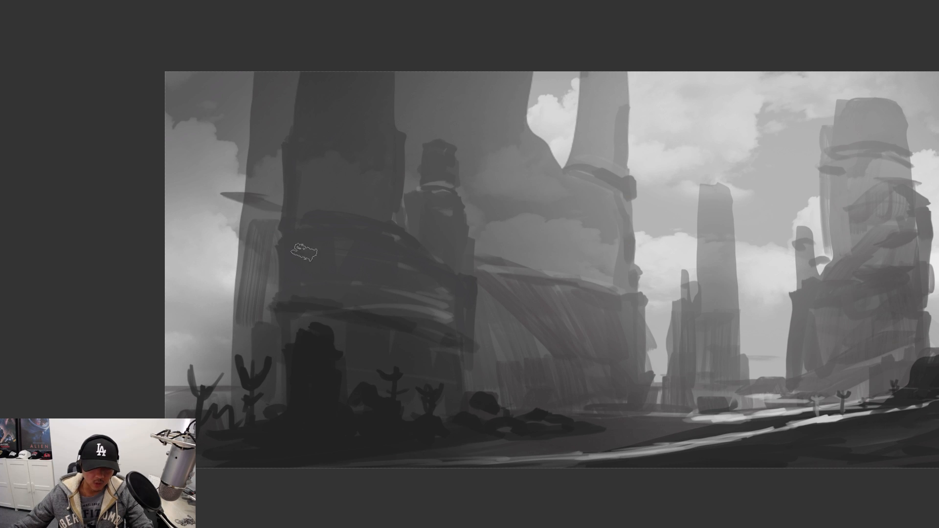
{"action": "mouse_move", "coordinate": [273, 329]}
{"action": "left_mouse_down"}
{"action": "mouse_move", "coordinate": [220, 360]}
{"action": "mouse_move", "coordinate": [220, 408]}
{"action": "mouse_move", "coordinate": [230, 406]}
{"action": "mouse_move", "coordinate": [206, 365]}
{"action": "mouse_move", "coordinate": [217, 396]}
{"action": "left_mouse_up"}
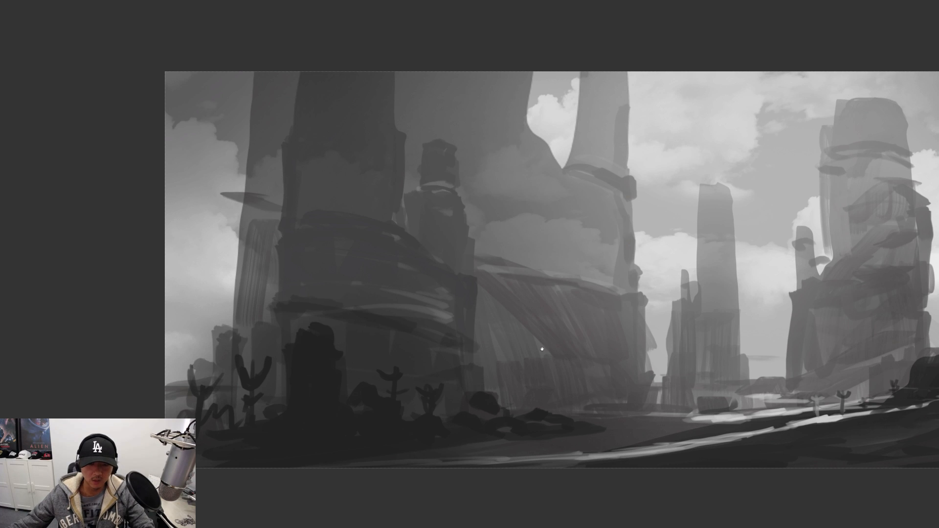
Paint light and mid-grey streaks across the ground between the foreground rocks and the right-hand ridge
{"action": "left_click_drag", "start_coordinate": [541, 348], "coordinate": [329, 334]}
{"action": "scroll", "coordinate": [569, 356], "scroll_direction": "down", "scroll_amount": 3}
{"action": "left_click_drag", "start_coordinate": [690, 379], "coordinate": [605, 372]}
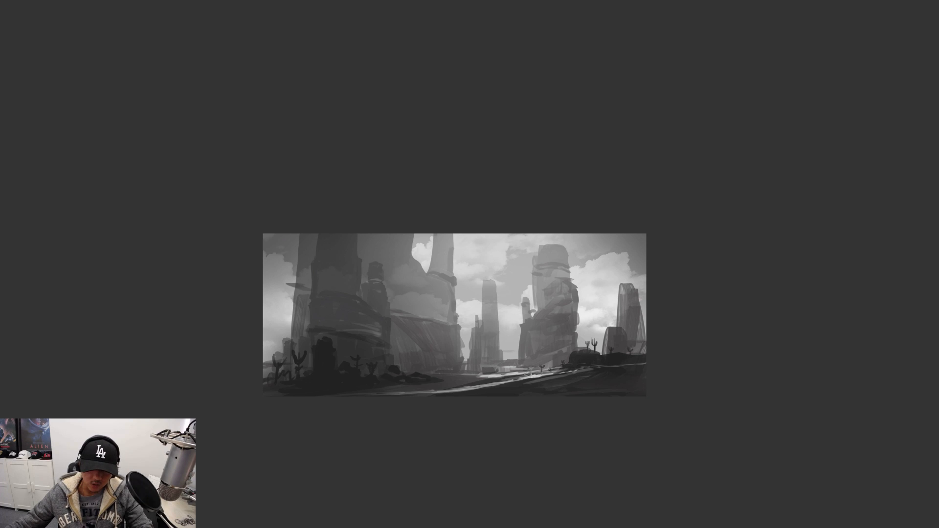
{"action": "mouse_move", "coordinate": [596, 379]}
{"action": "left_mouse_down"}
{"action": "mouse_move", "coordinate": [431, 392]}
{"action": "mouse_move", "coordinate": [560, 383]}
{"action": "left_mouse_up"}
{"action": "left_click_drag", "start_coordinate": [621, 385], "coordinate": [352, 394]}
{"action": "key", "text": "ctrl+0"}
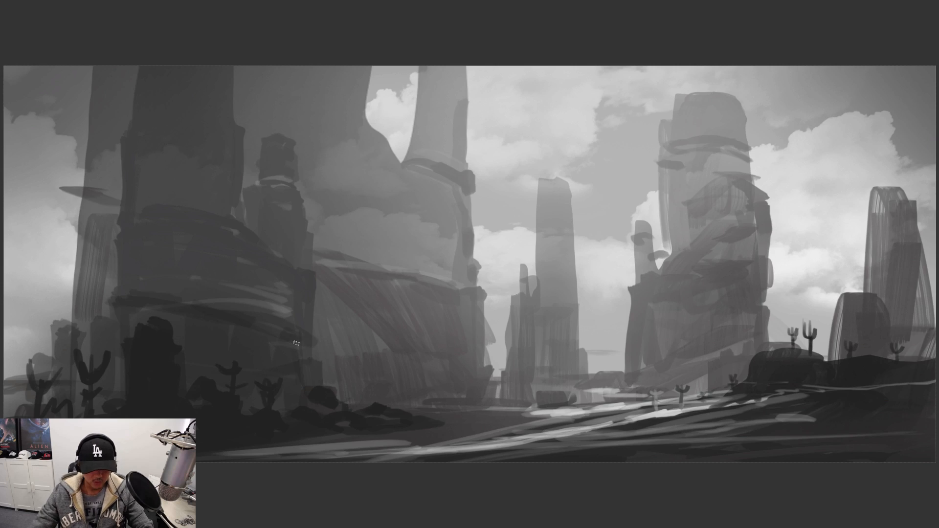
Flip the canvas horizontally and refine the light streaks across the open ground
{"action": "key", "text": "ctrl+shift+h"}
{"action": "left_click_drag", "start_coordinate": [524, 343], "coordinate": [567, 340]}
{"action": "mouse_move", "coordinate": [283, 411]}
{"action": "left_mouse_down"}
{"action": "mouse_move", "coordinate": [343, 423]}
{"action": "mouse_move", "coordinate": [126, 401]}
{"action": "mouse_move", "coordinate": [460, 434]}
{"action": "left_mouse_up"}
{"action": "left_click", "coordinate": [322, 411], "text": "alt"}
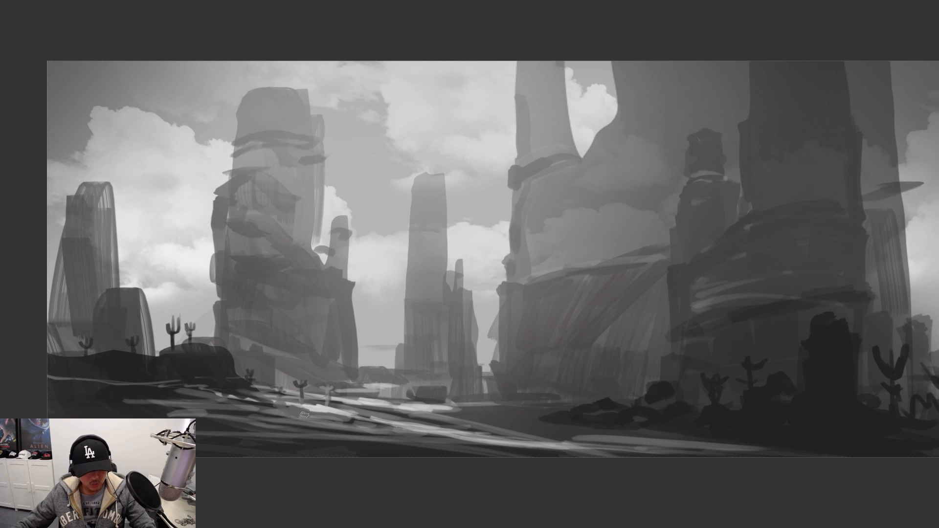
Scatter small dark rocks over the bright ground and along its far edge beneath the central towers
{"action": "left_click", "coordinate": [267, 405], "text": "alt"}
{"action": "left_click_drag", "start_coordinate": [281, 405], "coordinate": [369, 423]}
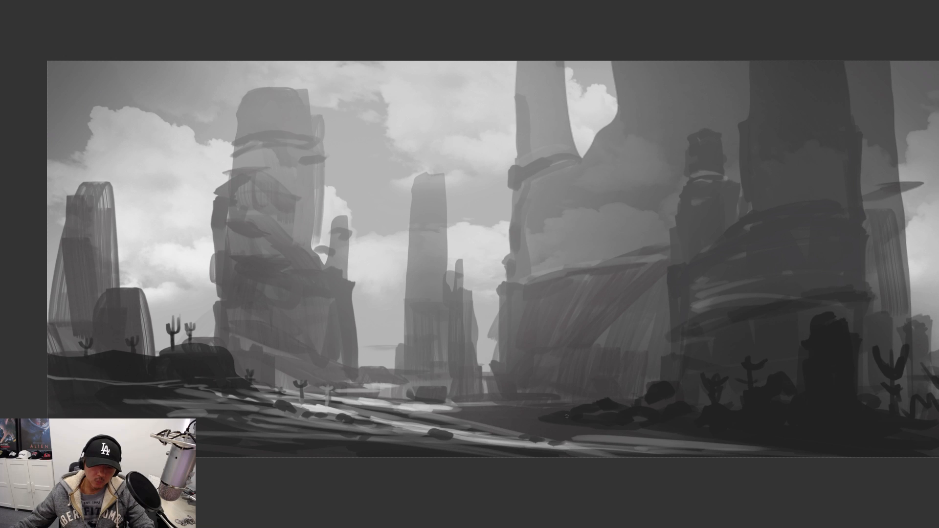
{"action": "left_click_drag", "start_coordinate": [519, 422], "coordinate": [534, 417]}
{"action": "mouse_move", "coordinate": [462, 406]}
{"action": "left_mouse_down"}
{"action": "mouse_move", "coordinate": [489, 408]}
{"action": "mouse_move", "coordinate": [382, 401]}
{"action": "left_mouse_up"}
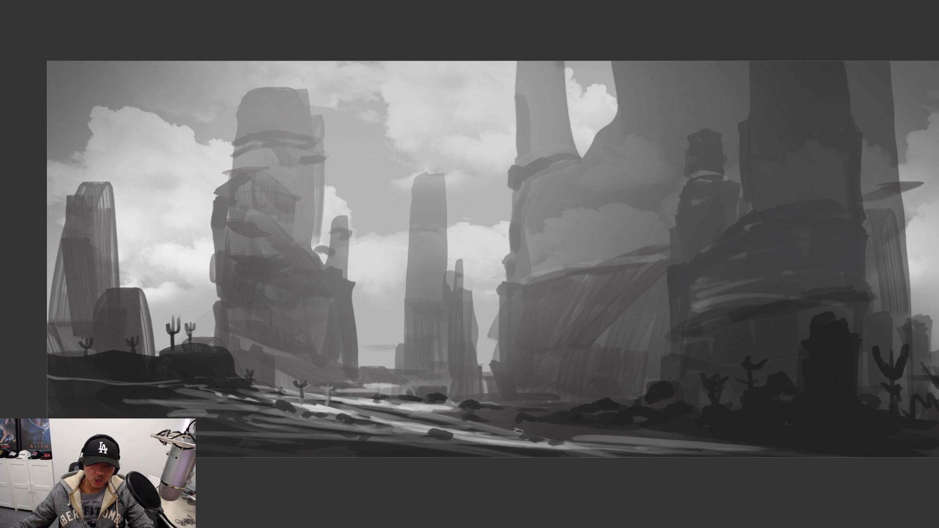
{"action": "left_click", "coordinate": [338, 283], "text": "alt"}
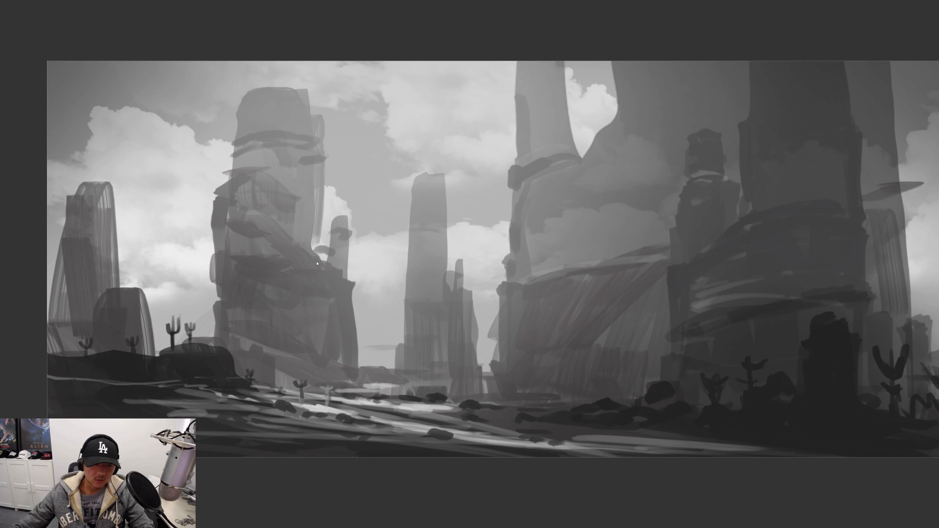
Paint dark ledges and blocky mid-grey shapes down the right side of the large left-hand rock tower and its adjoining spire
{"action": "left_click_drag", "start_coordinate": [328, 261], "coordinate": [309, 248]}
{"action": "mouse_move", "coordinate": [299, 230]}
{"action": "left_mouse_down"}
{"action": "mouse_move", "coordinate": [308, 232]}
{"action": "mouse_move", "coordinate": [305, 213]}
{"action": "mouse_move", "coordinate": [320, 226]}
{"action": "left_mouse_up"}
{"action": "mouse_move", "coordinate": [299, 213]}
{"action": "left_mouse_down"}
{"action": "mouse_move", "coordinate": [296, 239]}
{"action": "mouse_move", "coordinate": [350, 276]}
{"action": "left_mouse_up"}
{"action": "left_click_drag", "start_coordinate": [340, 235], "coordinate": [357, 364]}
{"action": "left_click", "coordinate": [348, 285], "text": "alt"}
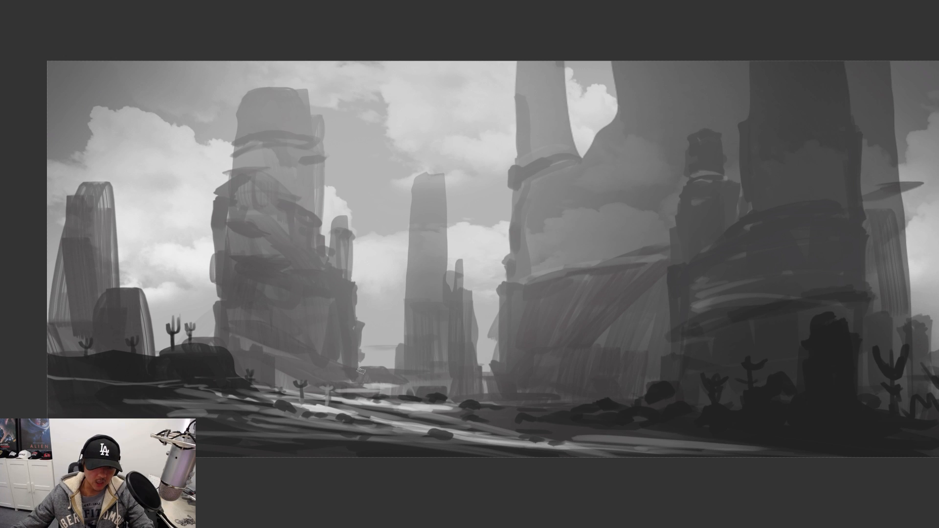
Roughen the left-hand tower's left edge with jutting rock and add shaded bands and a broader cap at its summit
{"action": "left_click", "coordinate": [260, 267], "text": "alt"}
{"action": "left_click_drag", "start_coordinate": [204, 278], "coordinate": [213, 309]}
{"action": "left_click_drag", "start_coordinate": [217, 216], "coordinate": [214, 345]}
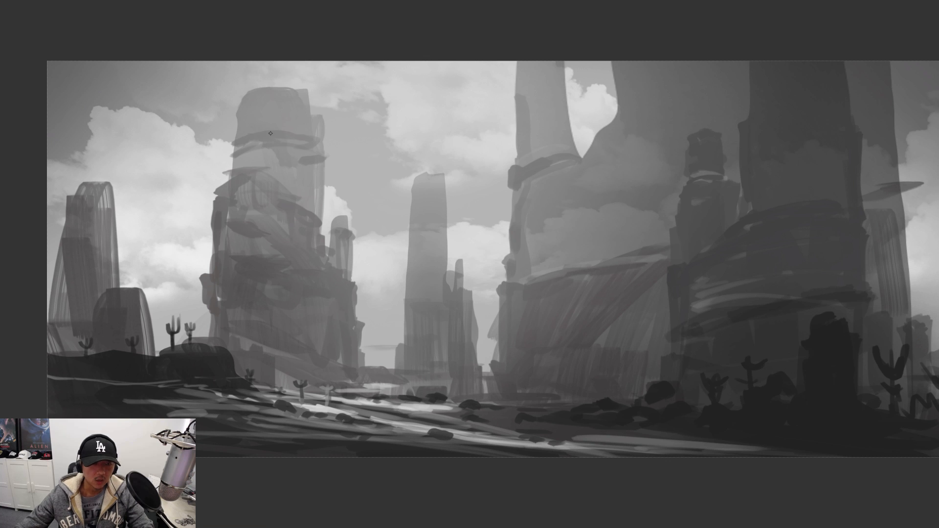
{"action": "left_click", "coordinate": [277, 135], "text": "alt"}
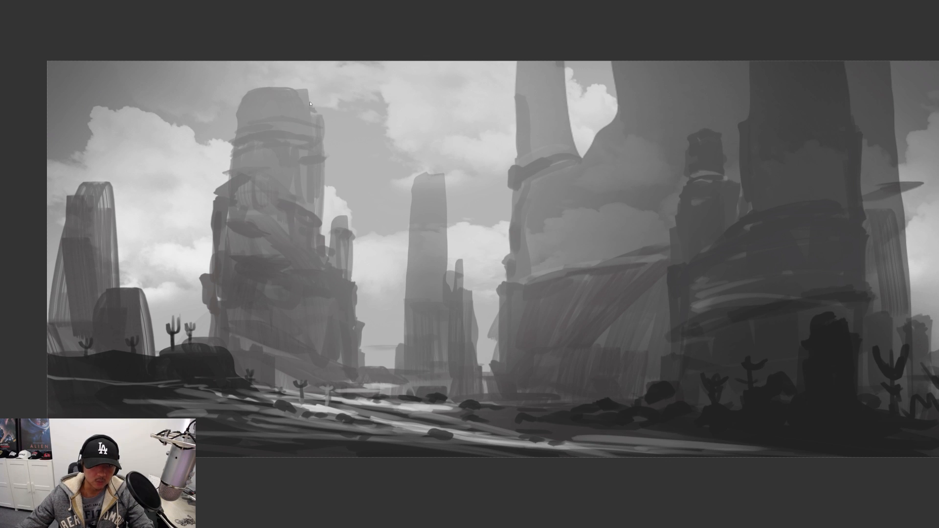
{"action": "mouse_move", "coordinate": [277, 86]}
{"action": "left_mouse_down"}
{"action": "mouse_move", "coordinate": [317, 90]}
{"action": "mouse_move", "coordinate": [314, 112]}
{"action": "mouse_move", "coordinate": [286, 98]}
{"action": "mouse_move", "coordinate": [271, 113]}
{"action": "mouse_move", "coordinate": [320, 134]}
{"action": "mouse_move", "coordinate": [325, 252]}
{"action": "left_mouse_up"}
{"action": "left_click", "coordinate": [316, 137], "text": "alt"}
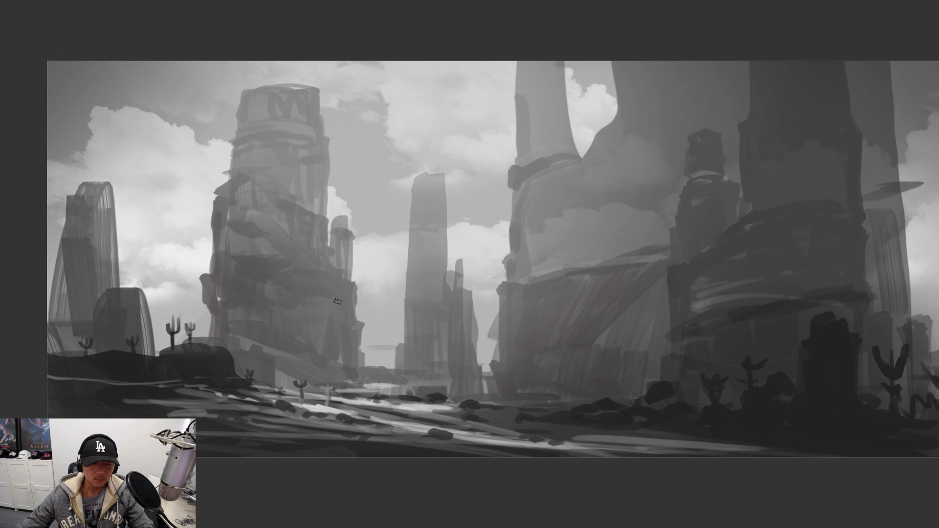
Add a new layer and lasso the outline of a rider on horseback on the bright ground near the central rocks
{"action": "key", "text": "ctrl+0"}
{"action": "key", "text": "f"}
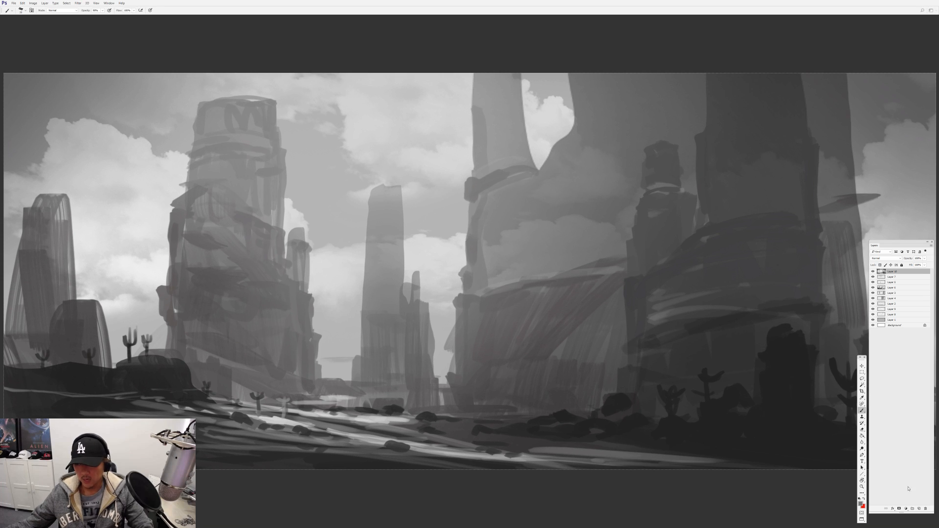
{"action": "left_click", "coordinate": [920, 509]}
{"action": "key", "text": "f"}
{"action": "key", "text": "ctrl+plus"}
{"action": "mouse_move", "coordinate": [406, 422]}
{"action": "left_mouse_down"}
{"action": "mouse_move", "coordinate": [416, 392]}
{"action": "mouse_move", "coordinate": [566, 377]}
{"action": "mouse_move", "coordinate": [540, 300]}
{"action": "left_mouse_up"}
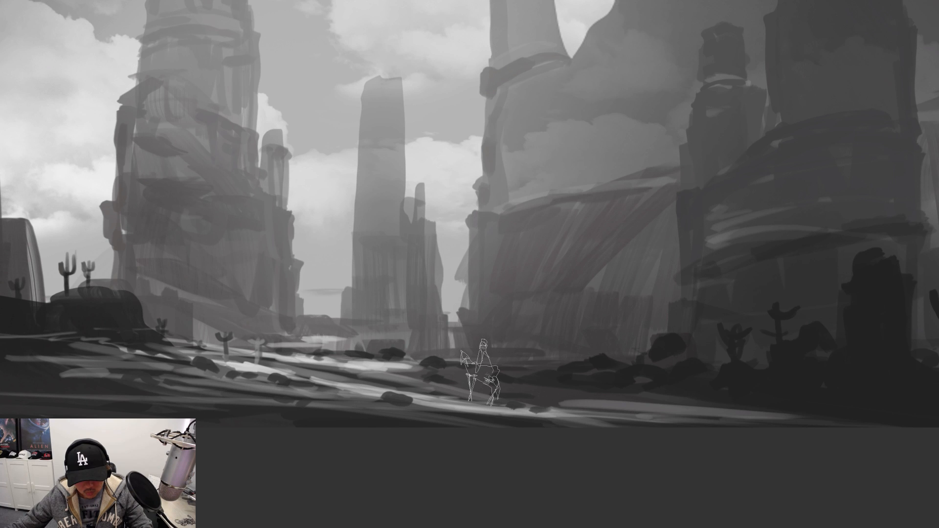
{"action": "left_click_drag", "start_coordinate": [479, 368], "coordinate": [492, 382]}
Fill the horse-and-rider selection with a dark tone using a different, smaller-sized brush
{"action": "right_click", "coordinate": [511, 313]}
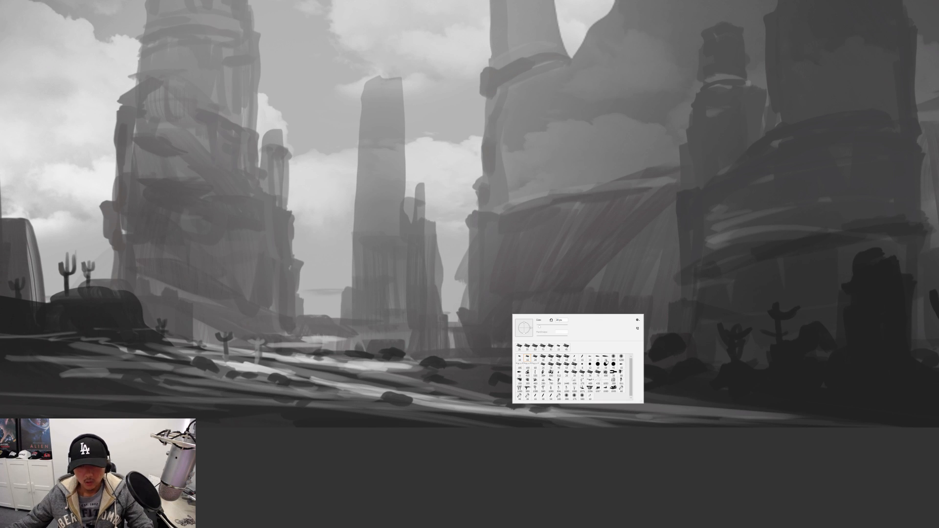
{"action": "left_click", "coordinate": [566, 346]}
{"action": "left_click", "coordinate": [647, 334]}
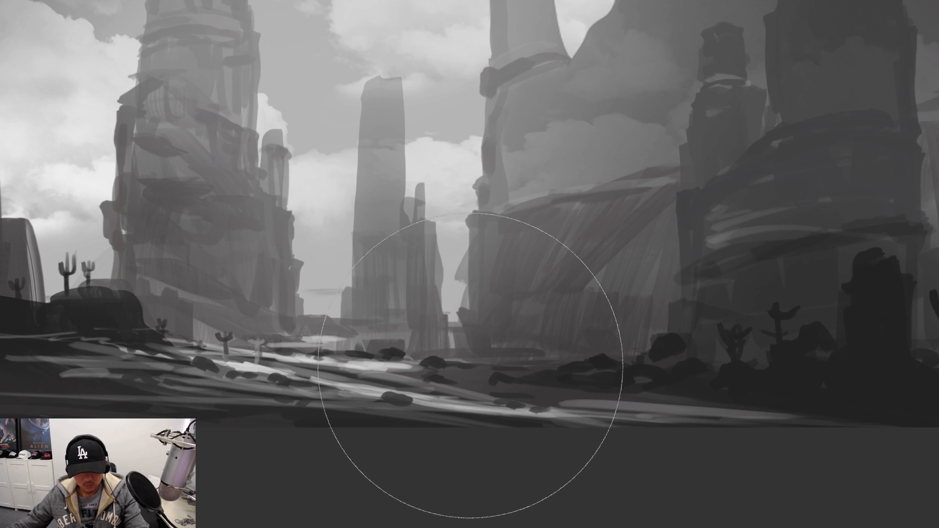
{"action": "key", "text": "["}
{"action": "key", "text": "["}
{"action": "key", "text": "["}
{"action": "key", "text": "["}
{"action": "key", "text": "["}
{"action": "key", "text": "["}
{"action": "left_click", "coordinate": [481, 371]}
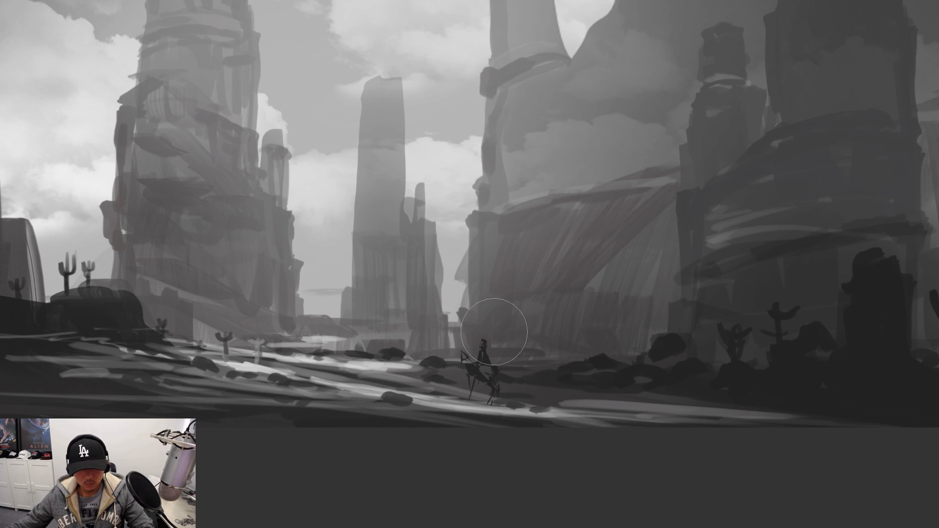
Refine the dark silhouette with a thickened horse's neck, body and legs, and a cloak and brimmed hat for the rider
{"action": "right_click", "coordinate": [495, 332]}
{"action": "left_click", "coordinate": [520, 377]}
{"action": "left_click", "coordinate": [467, 357]}
{"action": "mouse_move", "coordinate": [463, 354]}
{"action": "left_mouse_down"}
{"action": "mouse_move", "coordinate": [494, 377]}
{"action": "mouse_move", "coordinate": [479, 361]}
{"action": "mouse_move", "coordinate": [484, 342]}
{"action": "mouse_move", "coordinate": [489, 360]}
{"action": "mouse_move", "coordinate": [476, 371]}
{"action": "mouse_move", "coordinate": [479, 355]}
{"action": "mouse_move", "coordinate": [470, 378]}
{"action": "mouse_move", "coordinate": [493, 385]}
{"action": "mouse_move", "coordinate": [499, 372]}
{"action": "mouse_move", "coordinate": [491, 405]}
{"action": "left_mouse_up"}
{"action": "right_click", "coordinate": [482, 338]}
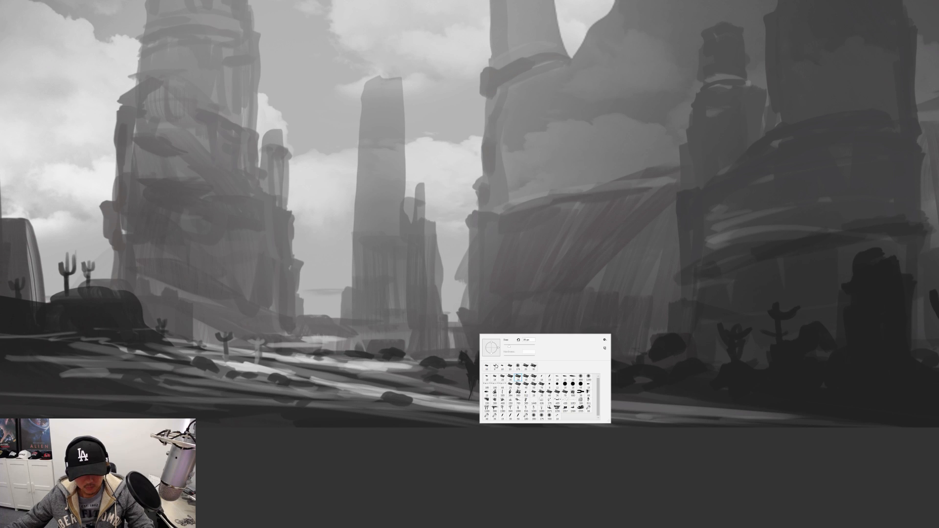
{"action": "double_click", "coordinate": [510, 366]}
{"action": "left_click", "coordinate": [480, 342], "text": "ctrl"}
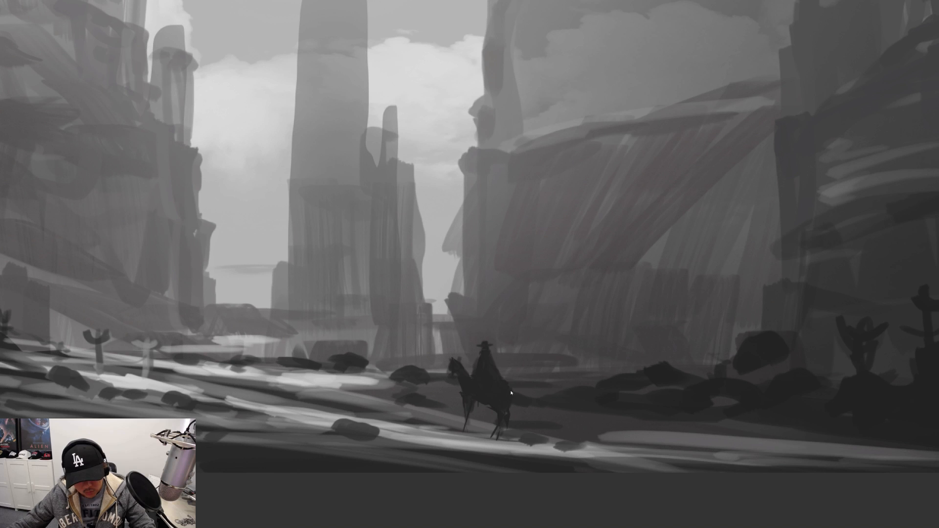
Finish the horse's legs and tail and slightly enlarge the horse and rider with Free Transform
{"action": "left_click_drag", "start_coordinate": [468, 432], "coordinate": [493, 431]}
{"action": "left_click_drag", "start_coordinate": [494, 437], "coordinate": [553, 389]}
{"action": "scroll", "coordinate": [560, 421], "scroll_direction": "down", "scroll_amount": 3}
{"action": "key", "text": "ctrl+t"}
{"action": "key", "text": "Return"}
Add a new layer beneath the rider and set up a soft round brush at 40% opacity for painting haze
{"action": "key", "text": "f"}
{"action": "key", "text": "f"}
{"action": "left_click", "coordinate": [893, 277]}
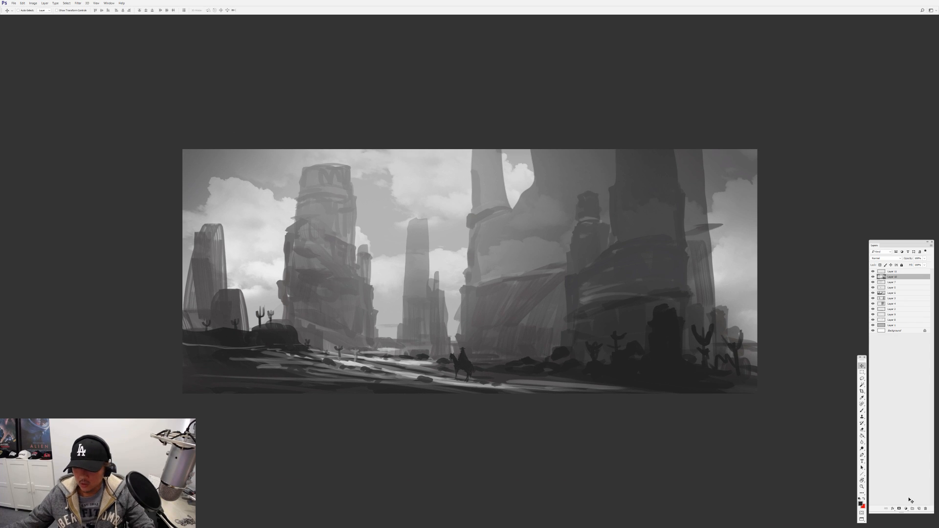
{"action": "left_click", "coordinate": [919, 509]}
{"action": "key", "text": "b"}
{"action": "right_click", "coordinate": [634, 373]}
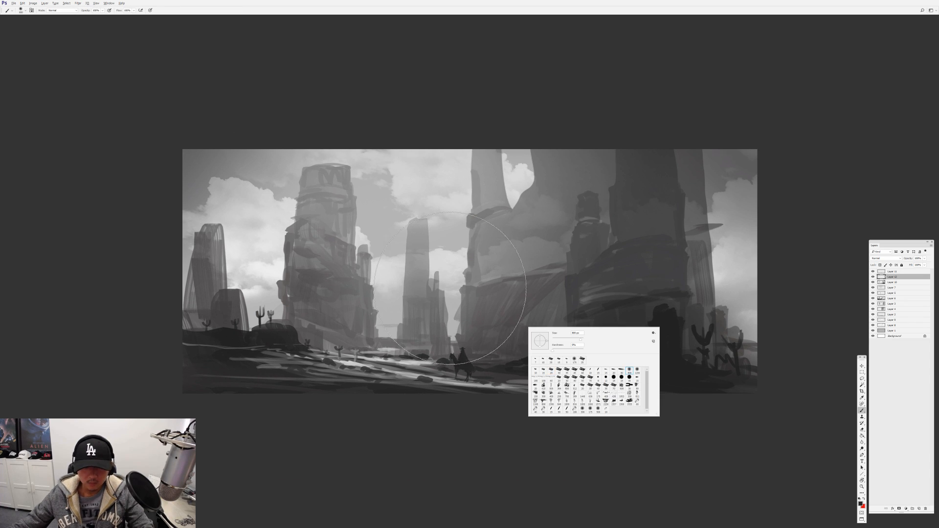
{"action": "double_click", "coordinate": [630, 371]}
{"action": "key", "text": "4"}
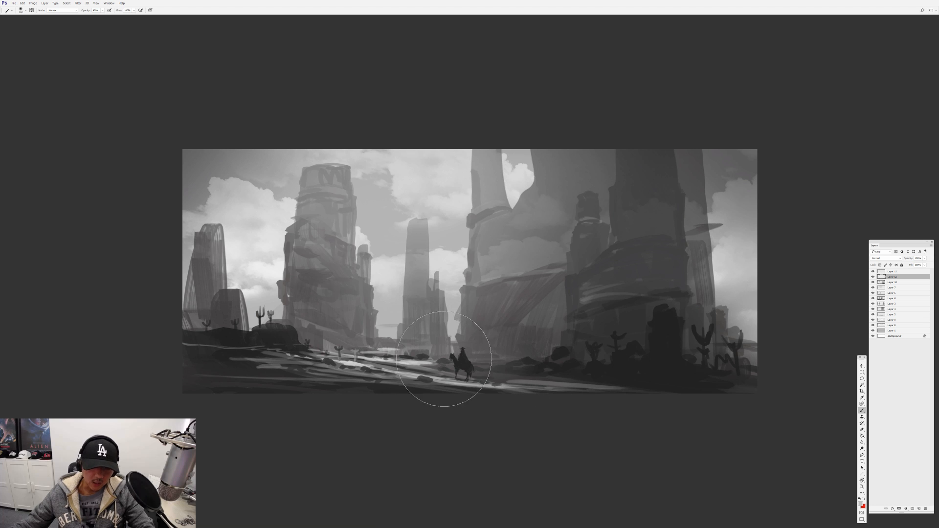
Add a new layer above the rider and paint faint soft haze around the central rock bases at 32% opacity
{"action": "left_click", "coordinate": [892, 272]}
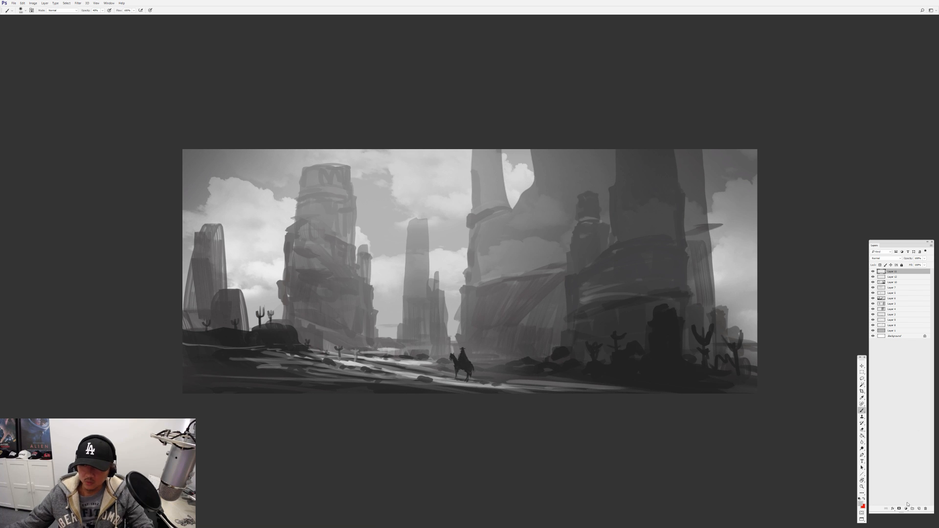
{"action": "key", "text": "ctrl+shift+alt+n"}
{"action": "key", "text": "3"}
{"action": "key", "text": "2"}
{"action": "key", "text": "bracketleft"}
{"action": "key", "text": "bracketleft"}
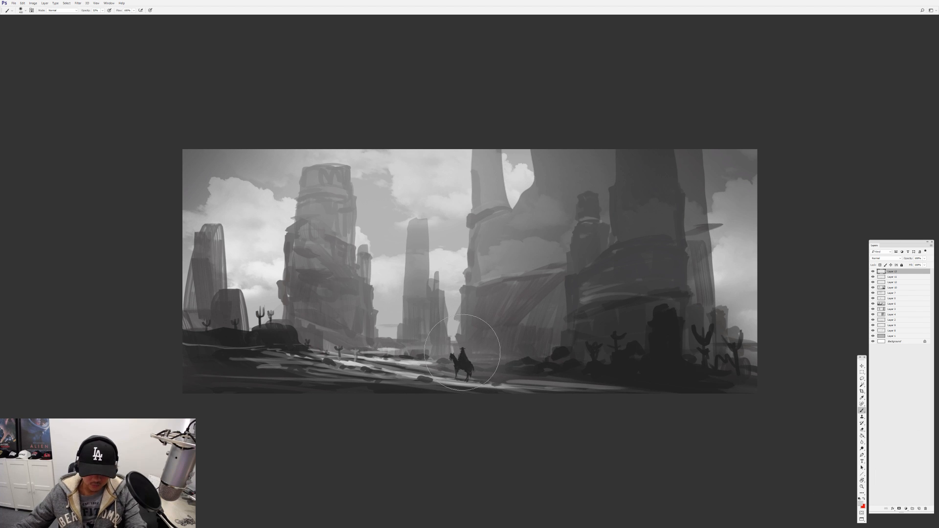
{"action": "key", "text": "ctrl+plus"}
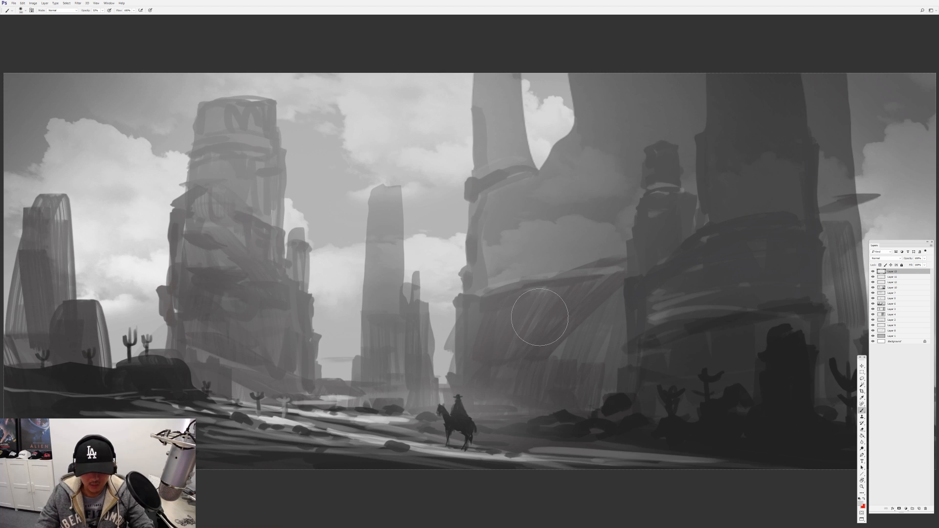
{"action": "key", "text": "f"}
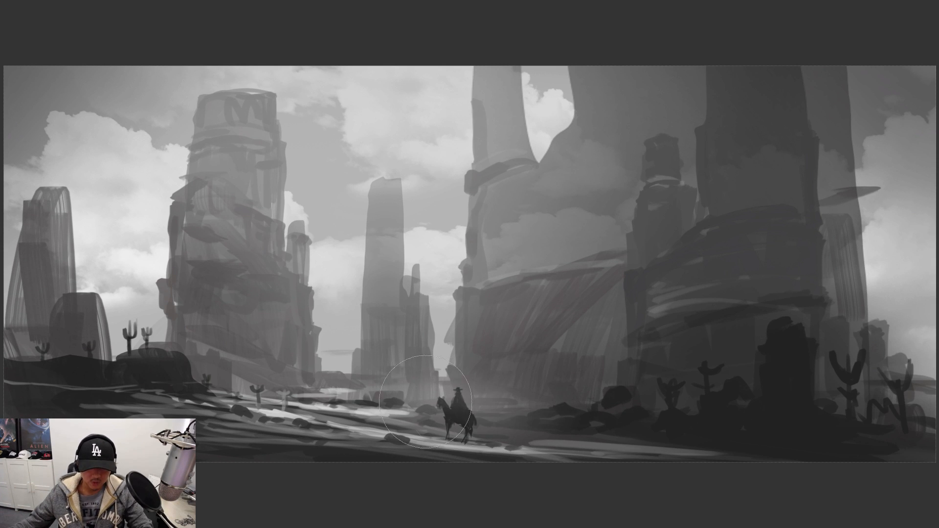
{"action": "right_click", "coordinate": [508, 358]}
{"action": "key", "text": "f"}
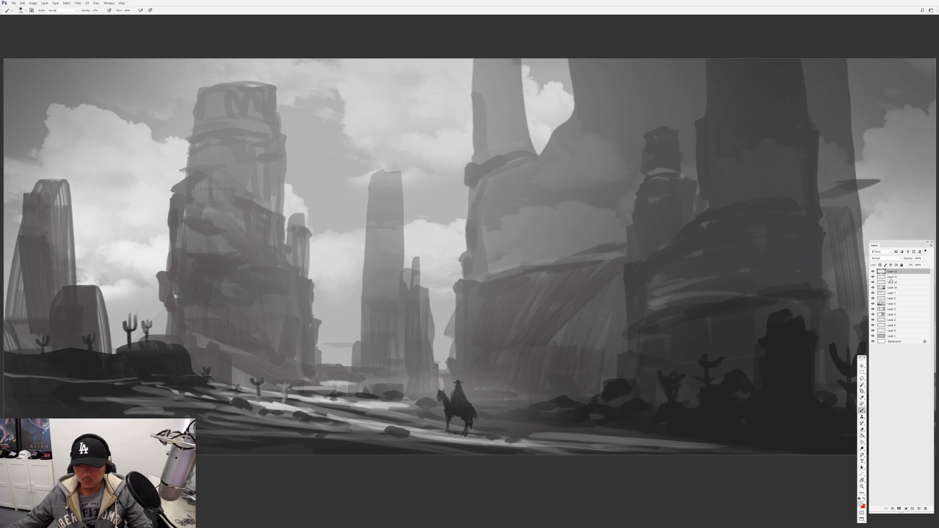
{"action": "key", "text": "f"}
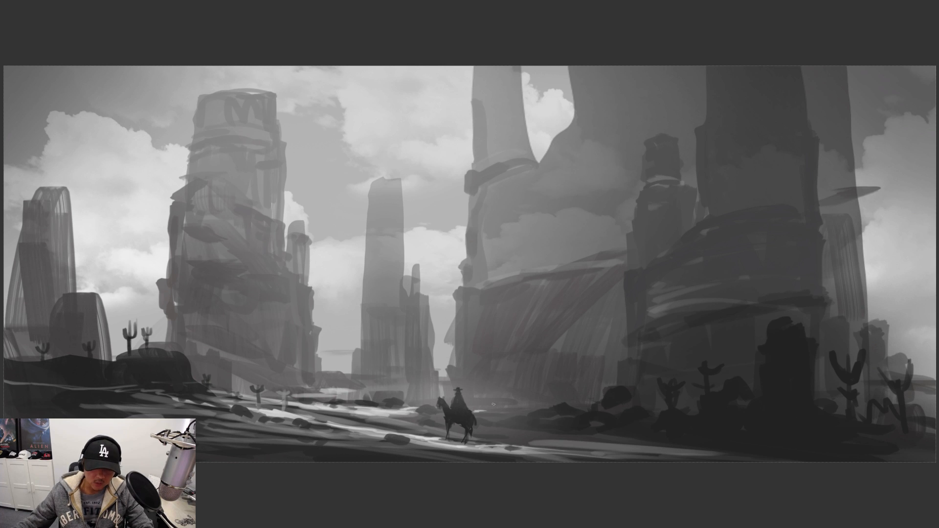
Paint thin bright streaks across the distant ground, around the left-hand cacti and beside the rider
{"action": "left_click_drag", "start_coordinate": [340, 399], "coordinate": [388, 399]}
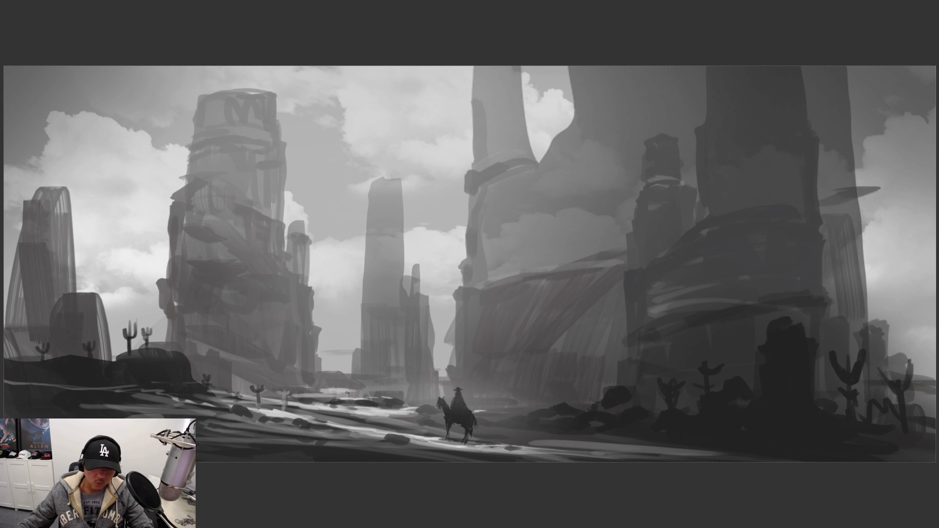
{"action": "left_click_drag", "start_coordinate": [329, 387], "coordinate": [397, 391]}
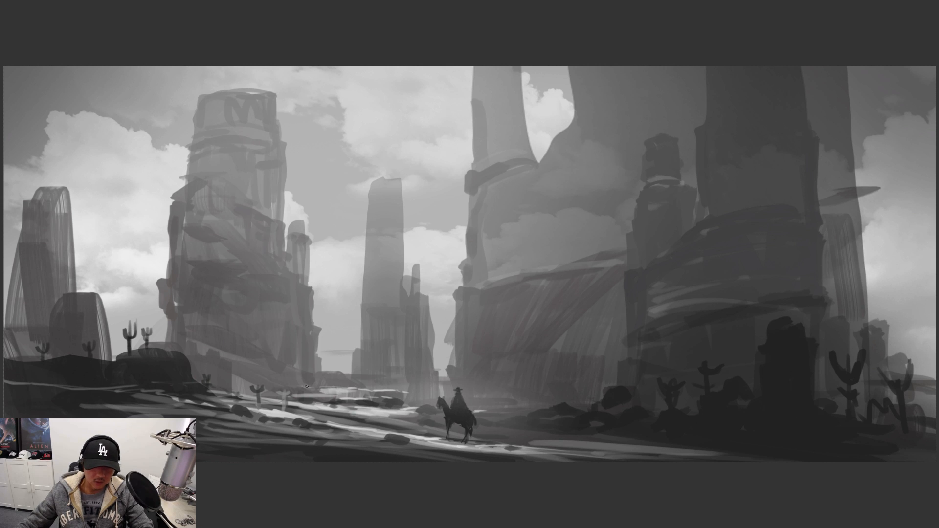
{"action": "left_click_drag", "start_coordinate": [306, 387], "coordinate": [271, 389]}
{"action": "left_click_drag", "start_coordinate": [218, 401], "coordinate": [239, 401]}
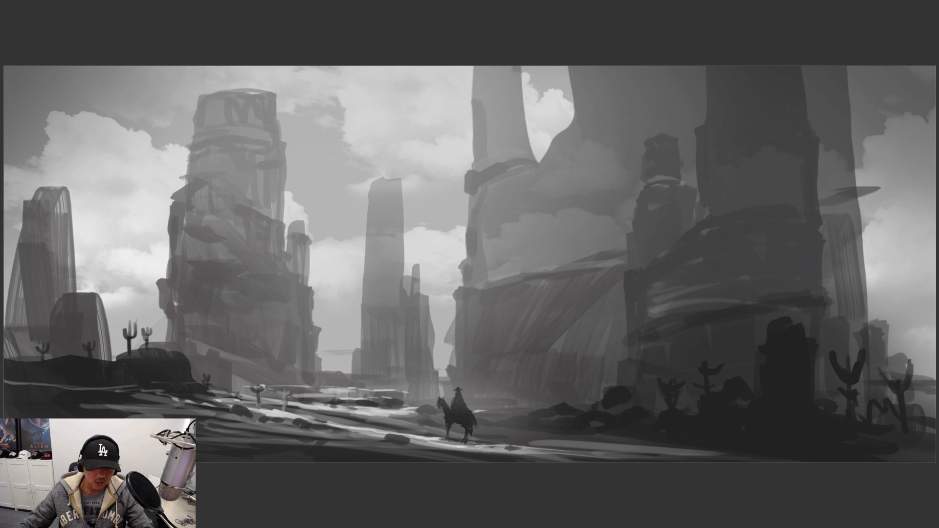
{"action": "left_click_drag", "start_coordinate": [170, 400], "coordinate": [212, 404]}
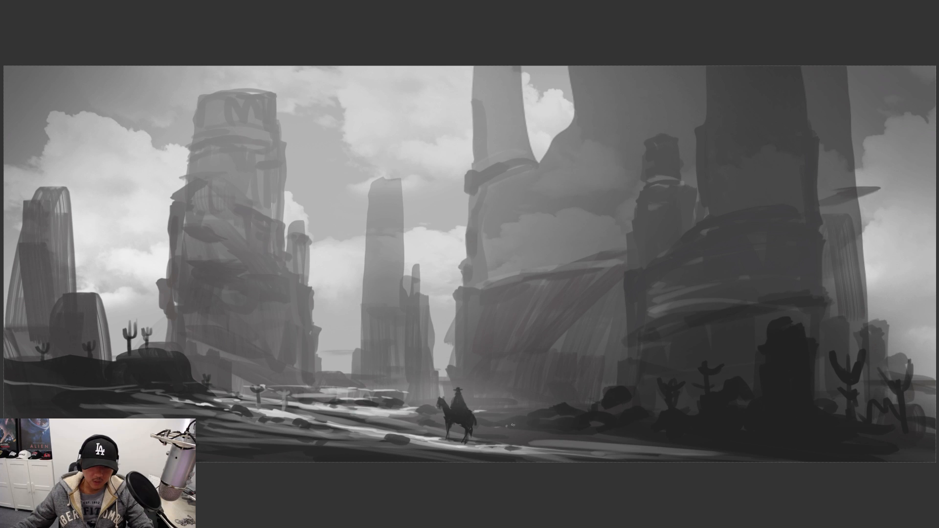
{"action": "left_click_drag", "start_coordinate": [610, 438], "coordinate": [578, 437]}
{"action": "left_click_drag", "start_coordinate": [323, 397], "coordinate": [422, 404]}
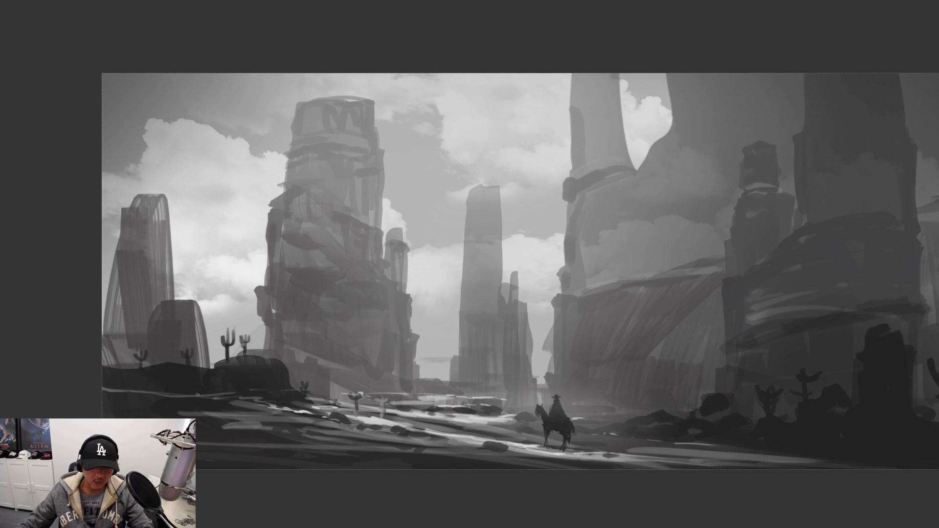
Brighten the clouds behind the central towers and at the left with a large soft brush, comparing the effect by undoing and redoing
{"action": "mouse_move", "coordinate": [508, 330]}
{"action": "left_mouse_down"}
{"action": "mouse_move", "coordinate": [454, 320]}
{"action": "mouse_move", "coordinate": [482, 344]}
{"action": "left_mouse_up"}
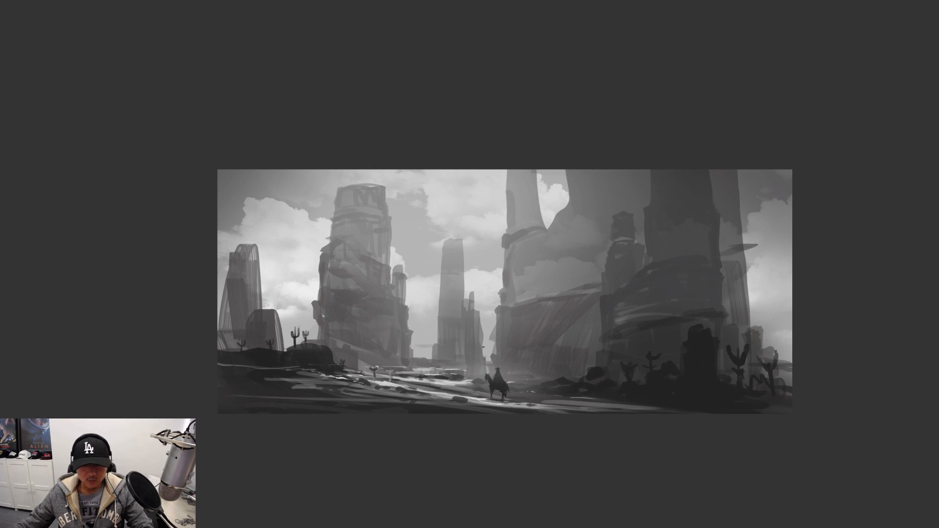
{"action": "right_click", "coordinate": [483, 343]}
{"action": "left_click", "coordinate": [586, 389]}
{"action": "left_click", "coordinate": [445, 301]}
{"action": "left_click_drag", "start_coordinate": [445, 301], "coordinate": [474, 300]}
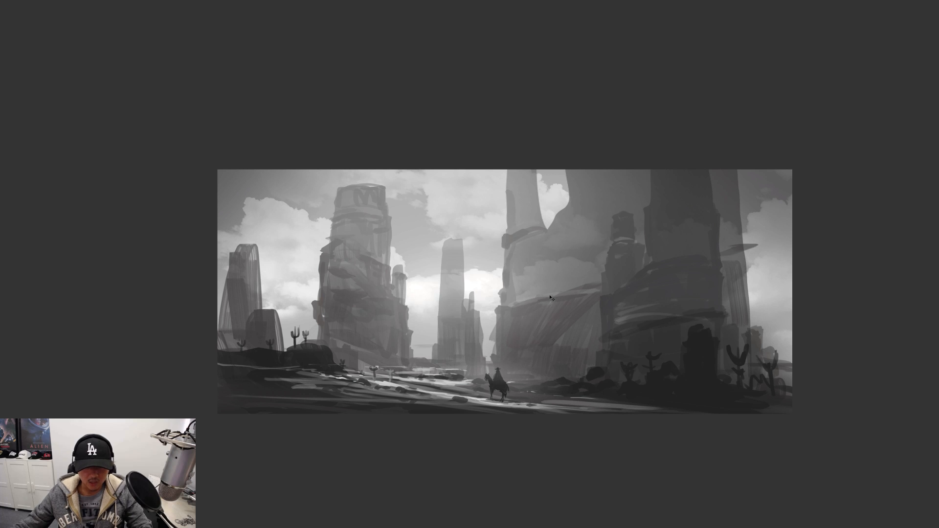
{"action": "key", "text": "ctrl+z"}
{"action": "key", "text": "ctrl+z"}
{"action": "left_click", "coordinate": [285, 314]}
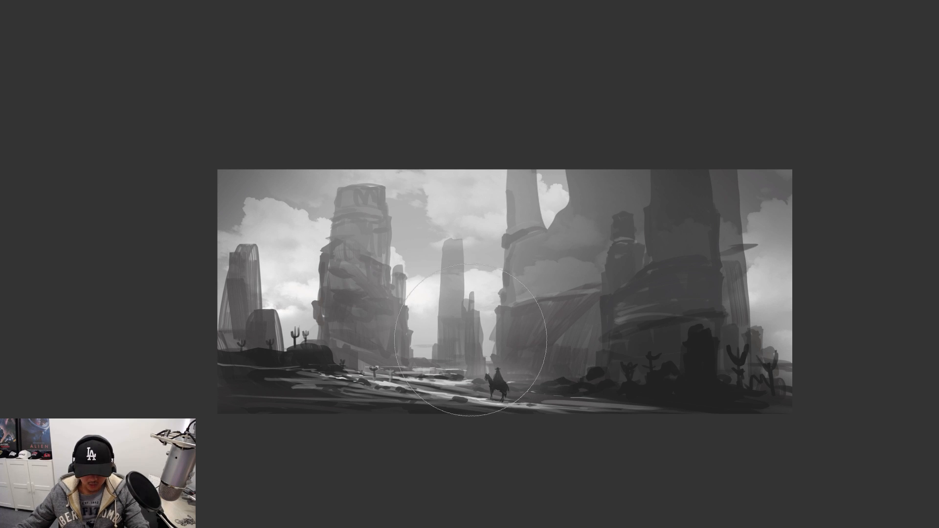
Brighten the ground streaks around the rider and the right-hand clouds with a resized soft brush, and merge the layer down
{"action": "key", "text": "bracketleft"}
{"action": "key", "text": "bracketleft"}
{"action": "key", "text": "bracketleft"}
{"action": "key", "text": "bracketleft"}
{"action": "key", "text": "bracketleft"}
{"action": "key", "text": "bracketleft"}
{"action": "mouse_move", "coordinate": [416, 387]}
{"action": "left_mouse_down"}
{"action": "mouse_move", "coordinate": [482, 406]}
{"action": "mouse_move", "coordinate": [451, 398]}
{"action": "mouse_move", "coordinate": [642, 416]}
{"action": "mouse_move", "coordinate": [468, 386]}
{"action": "left_mouse_up"}
{"action": "key", "text": "bracketright"}
{"action": "key", "text": "bracketright"}
{"action": "key", "text": "bracketright"}
{"action": "key", "text": "bracketright"}
{"action": "key", "text": "bracketright"}
{"action": "left_click_drag", "start_coordinate": [781, 335], "coordinate": [753, 319]}
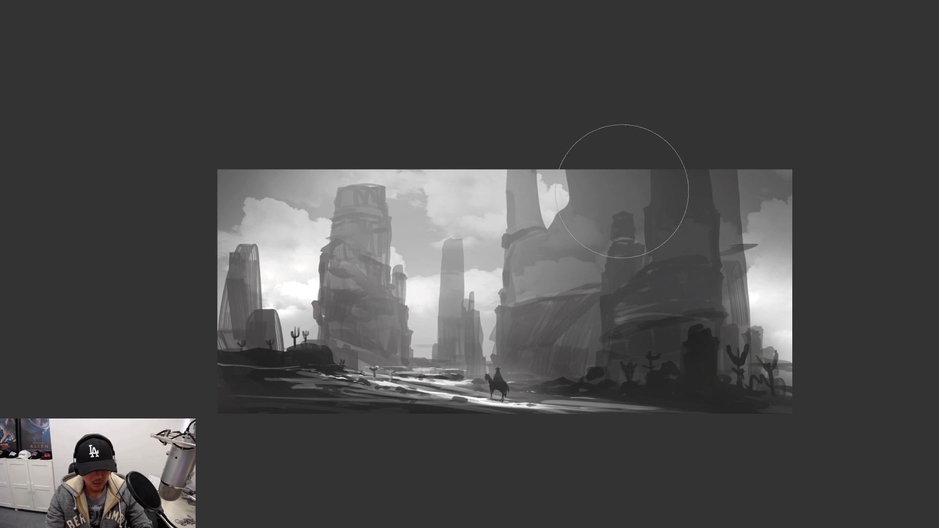
{"action": "key", "text": "ctrl+e"}
Check the composition mirrored horizontally and at different zoom levels, and restore its original orientation without saving the file
{"action": "key", "text": "ctrl+shift+h"}
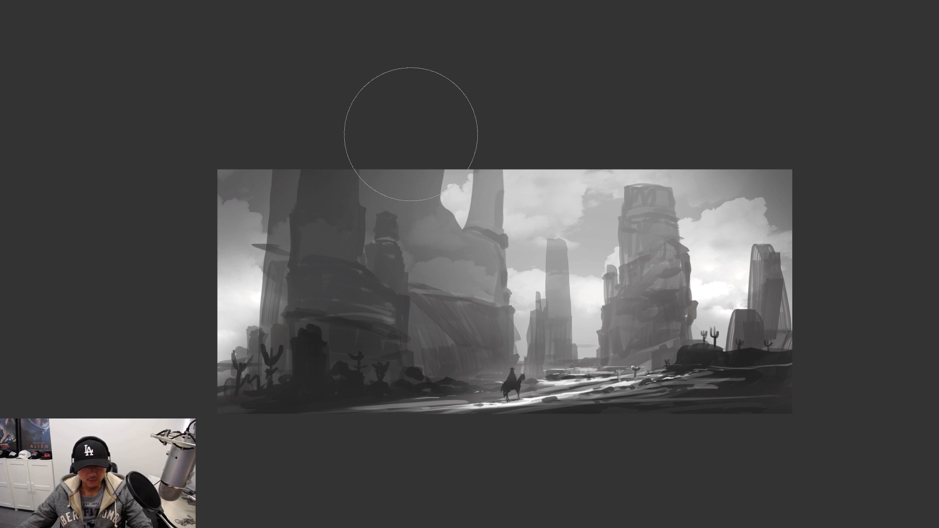
{"action": "key", "text": "ctrl+0"}
{"action": "key", "text": "ctrl+s"}
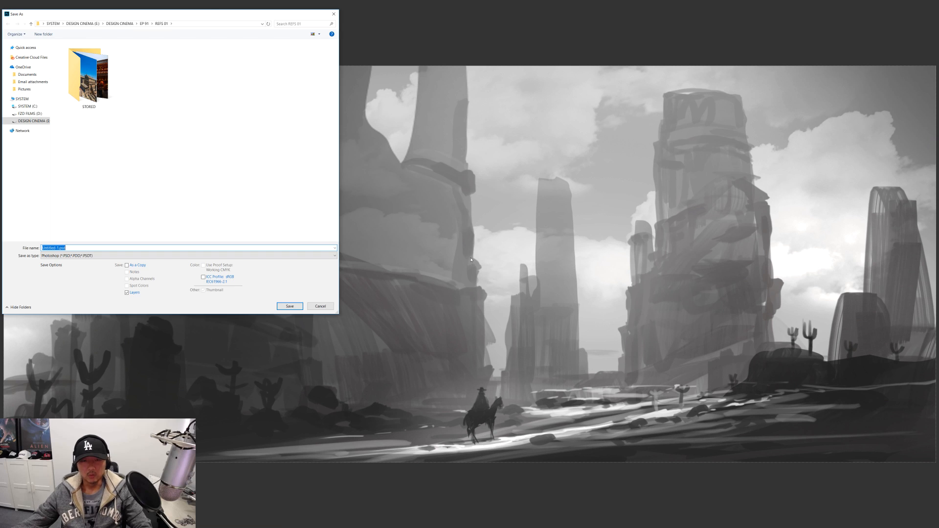
{"action": "left_click", "coordinate": [322, 307]}
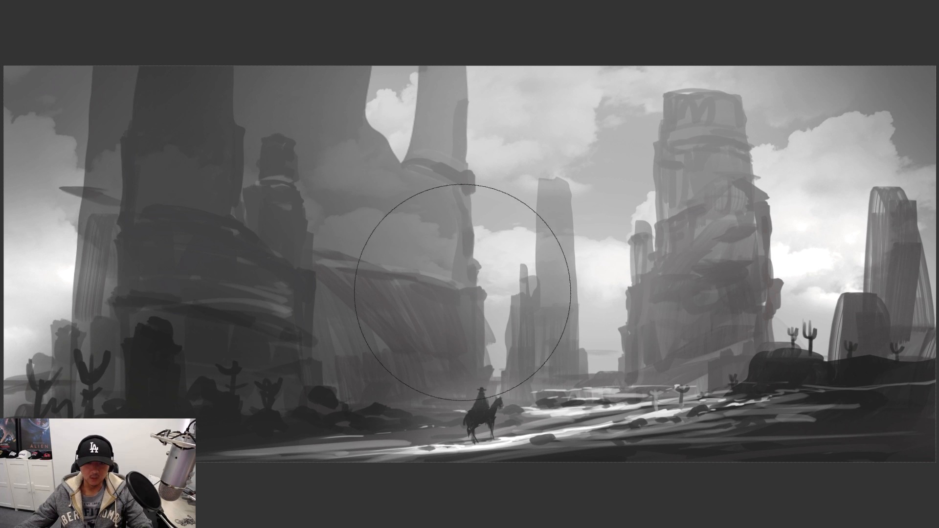
{"action": "right_click", "coordinate": [455, 294]}
{"action": "key", "text": "Escape"}
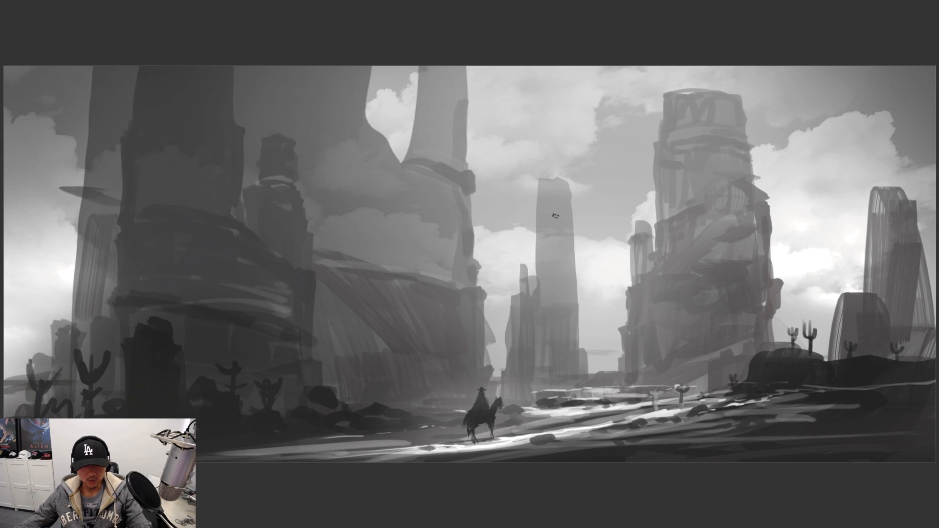
{"action": "key", "text": "ctrl+shift+h"}
{"action": "key", "text": "ctrl+minus"}
{"action": "key", "text": "ctrl+minus"}
{"action": "mouse_move", "coordinate": [506, 273]}
{"action": "left_mouse_down"}
{"action": "mouse_move", "coordinate": [519, 282]}
{"action": "mouse_move", "coordinate": [590, 261]}
{"action": "left_mouse_up"}
{"action": "key", "text": "ctrl+plus"}
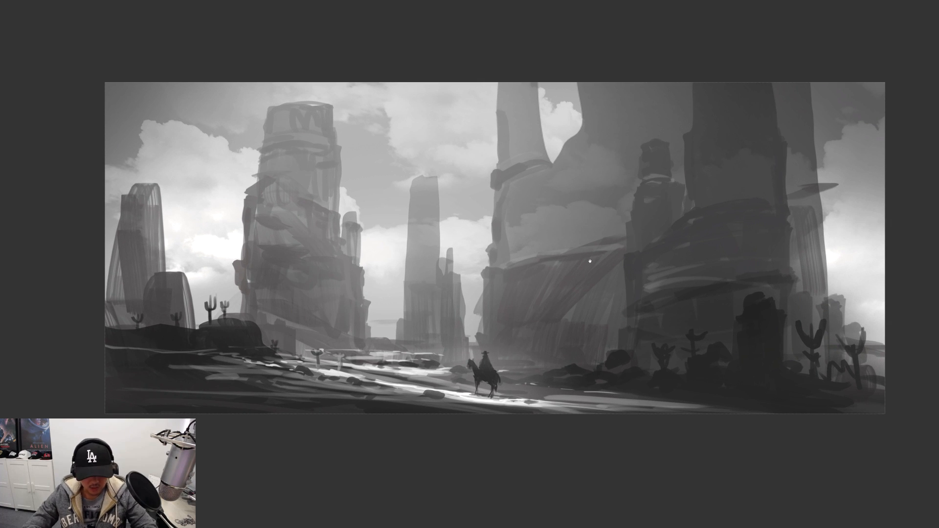
{"action": "scroll", "coordinate": [590, 261], "scroll_direction": "up", "scroll_amount": 1}
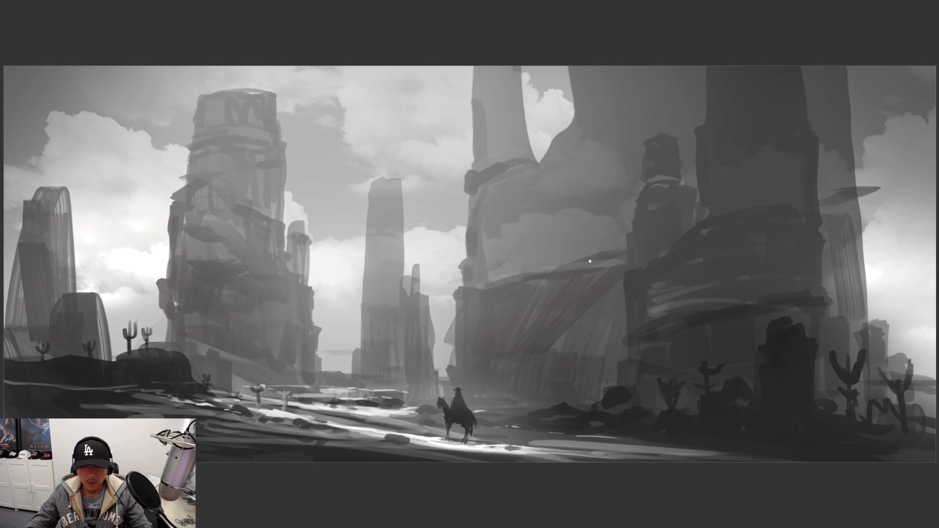